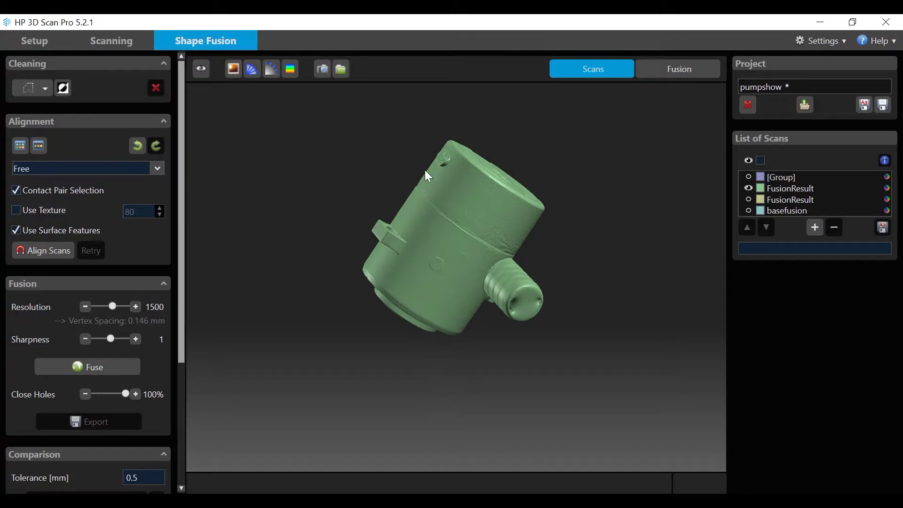
Step: Select all scans in the pump-2 project and clear that selection again
{"action": "right_click_drag", "start_coordinate": [469, 205], "coordinate": [469, 328]}
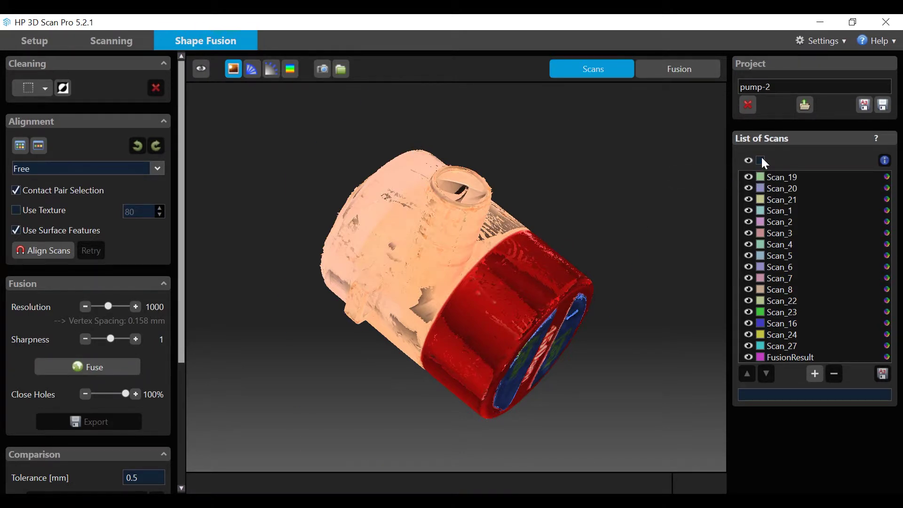
{"action": "left_click", "coordinate": [761, 160]}
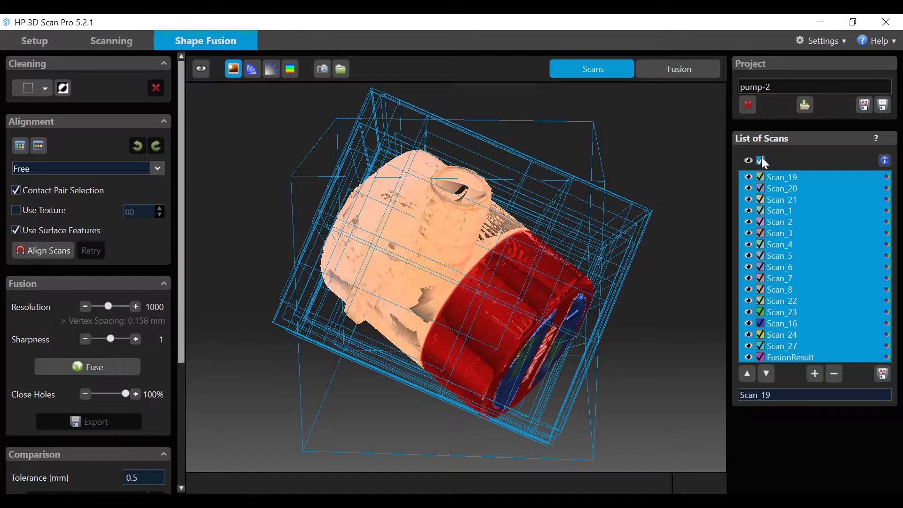
{"action": "left_click", "coordinate": [760, 159]}
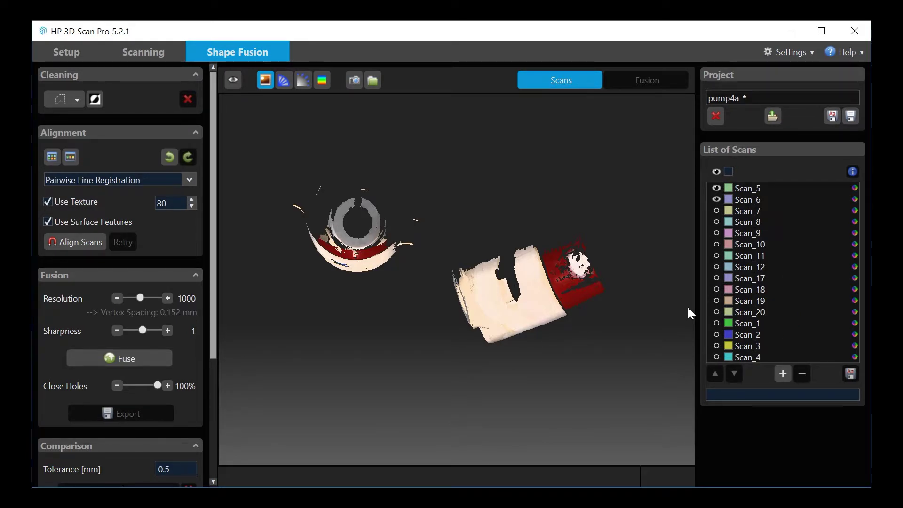
Step: Select all scans and save the project as pump4a in the Scans folder
{"action": "left_click", "coordinate": [729, 171]}
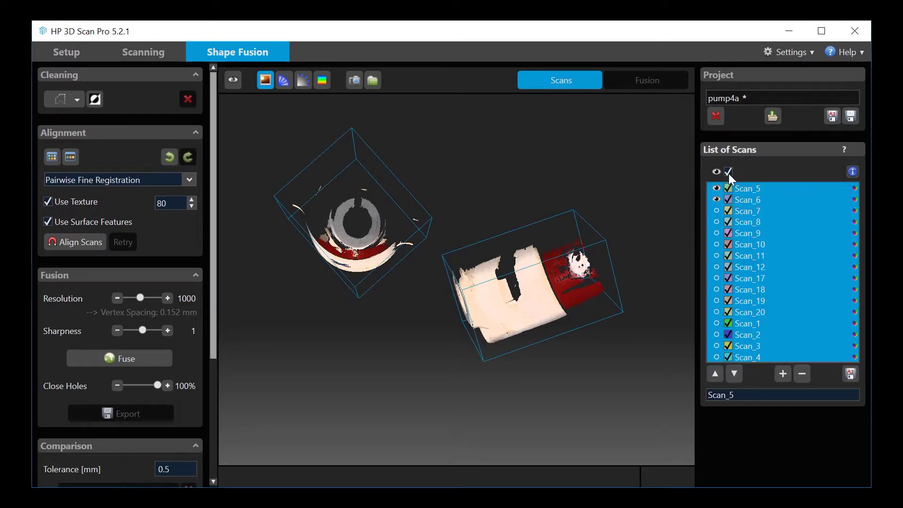
{"action": "left_click", "coordinate": [834, 117]}
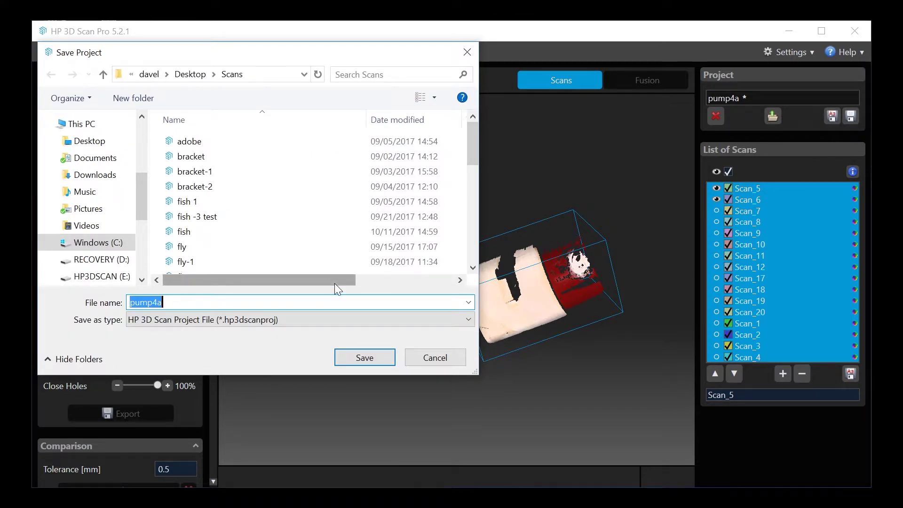
{"action": "type", "text": "pu"}
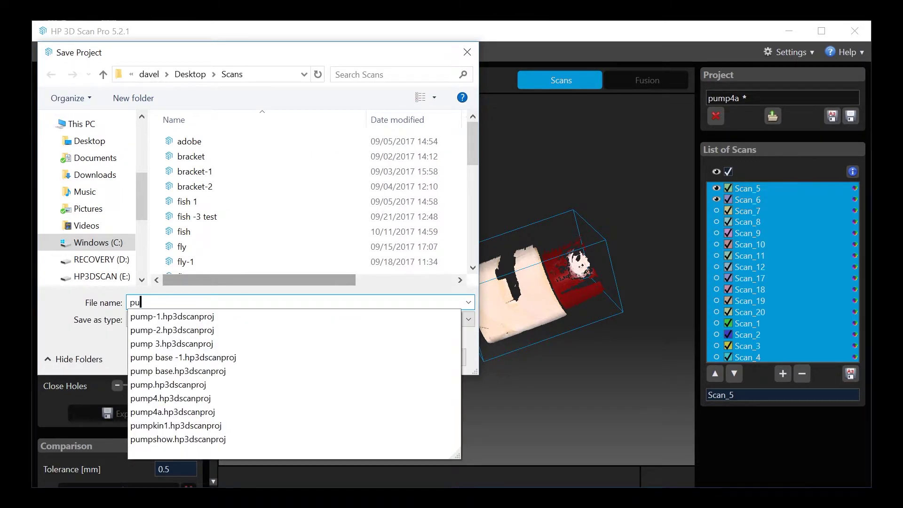
{"action": "type", "text": "mp4a"}
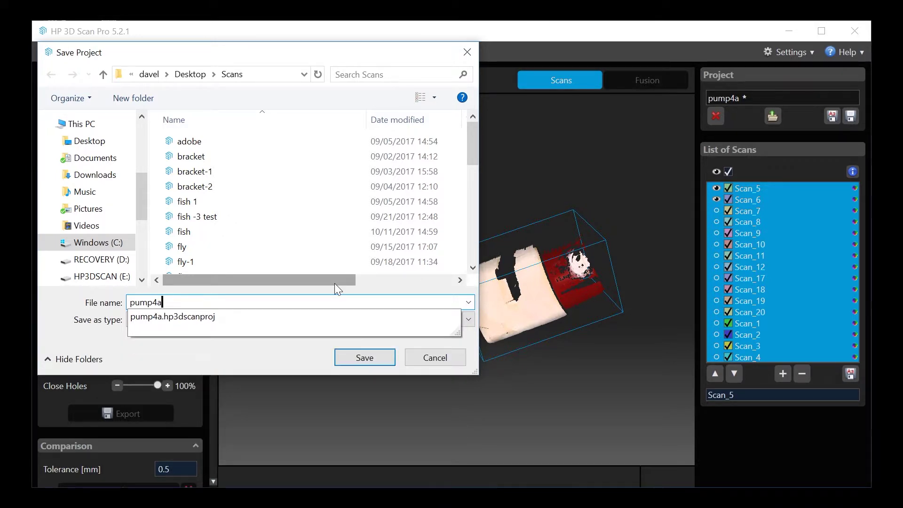
{"action": "left_click", "coordinate": [366, 362]}
Step: Clear the current project and load the pump4a project from the Scans folder
{"action": "left_click", "coordinate": [715, 116]}
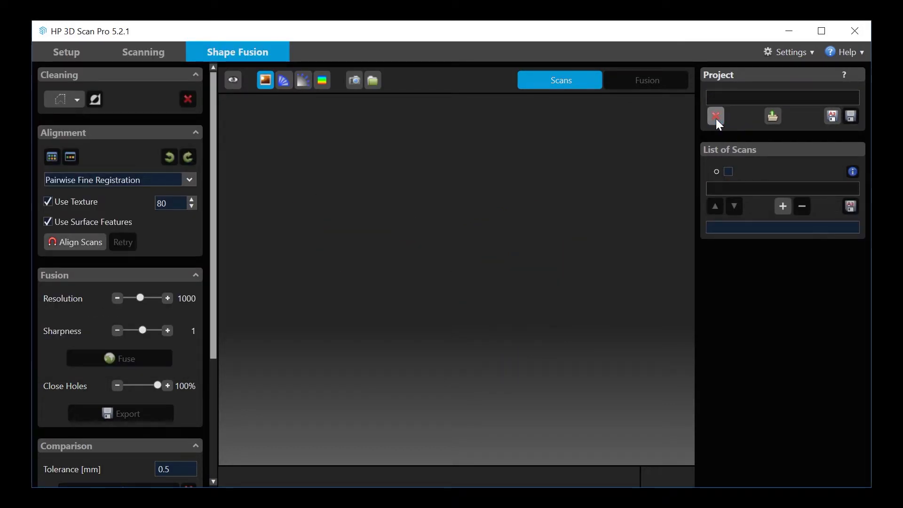
{"action": "left_click", "coordinate": [773, 117]}
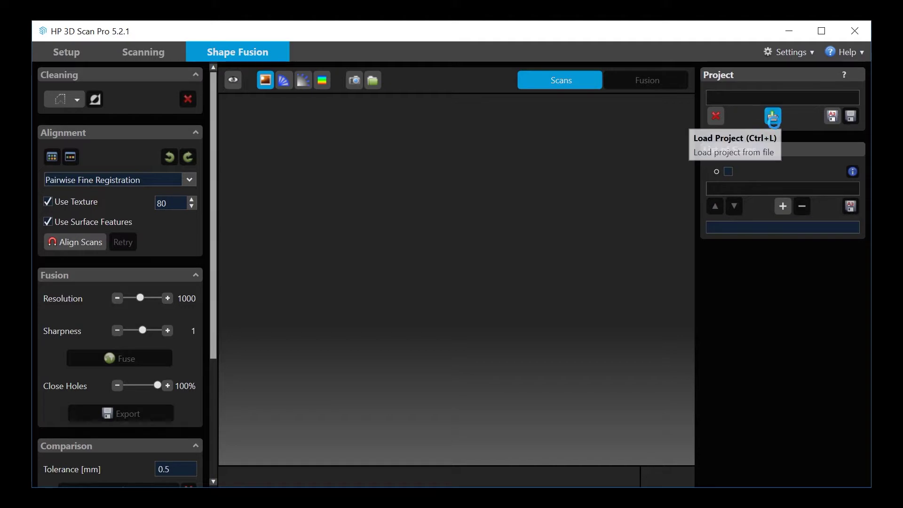
{"action": "scroll", "coordinate": [221, 258], "scroll_direction": "down", "scroll_amount": 5}
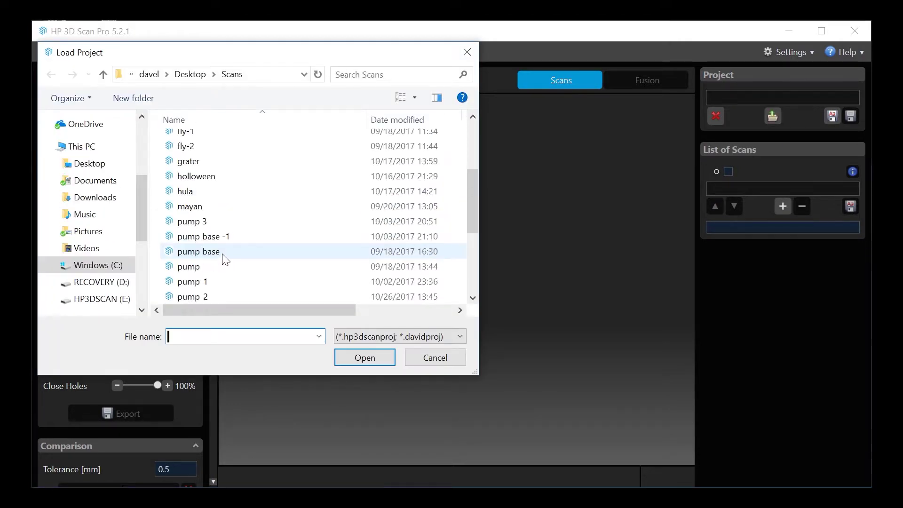
{"action": "scroll", "coordinate": [224, 258], "scroll_direction": "down", "scroll_amount": 3}
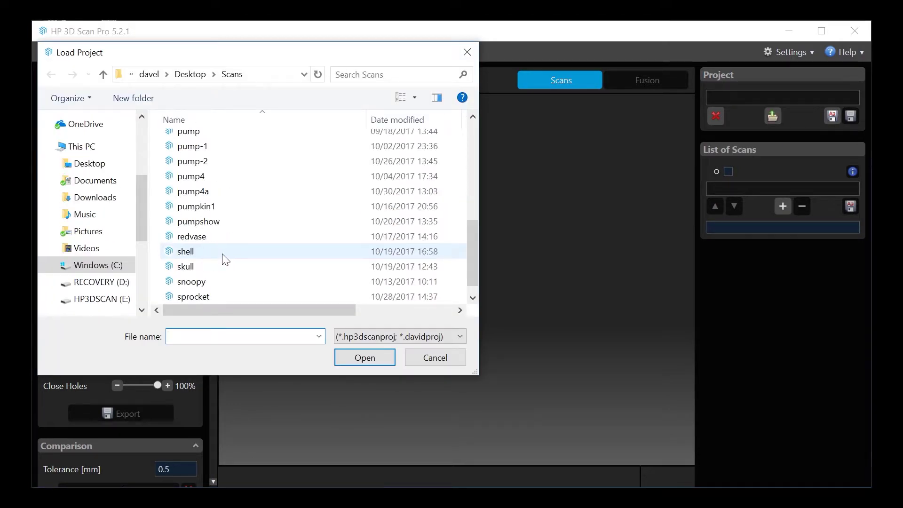
{"action": "left_click", "coordinate": [200, 192]}
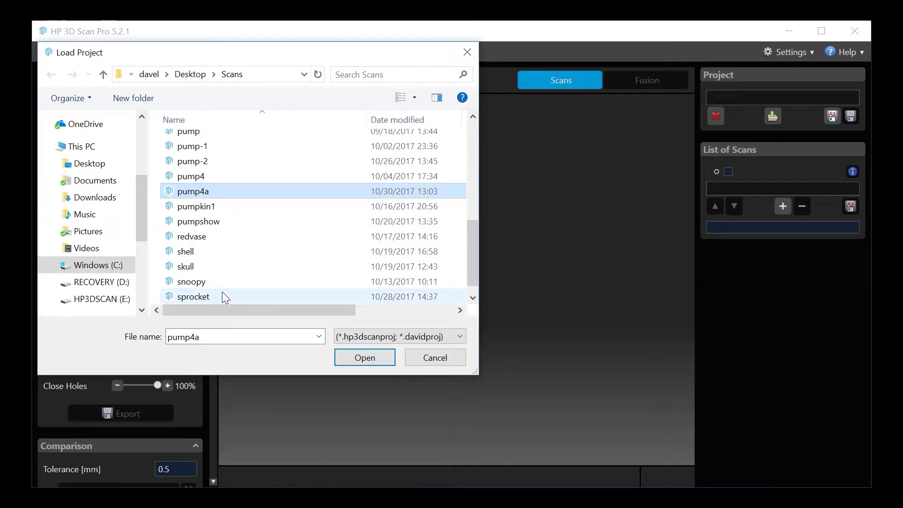
{"action": "left_click", "coordinate": [353, 356]}
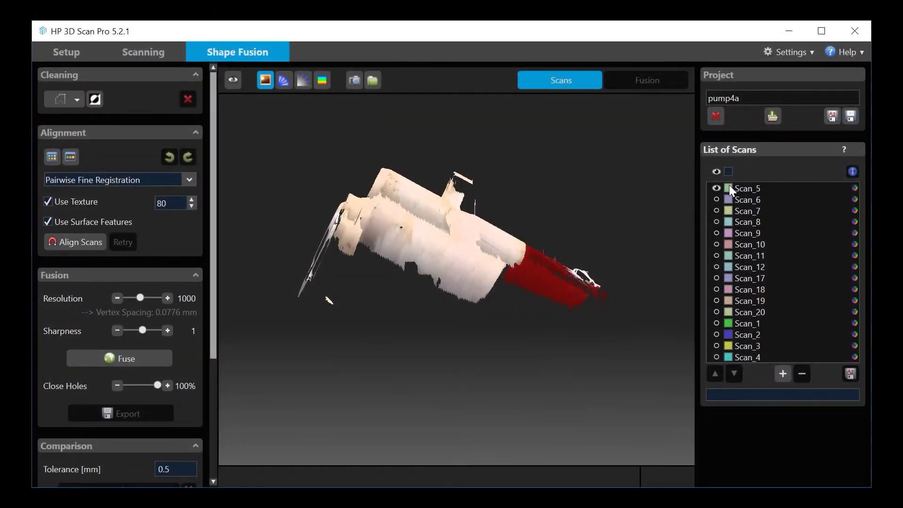
Step: Save Scan_5 on its own as testscan1 in the Alias Wavefront (*.obj) format
{"action": "left_click", "coordinate": [729, 188]}
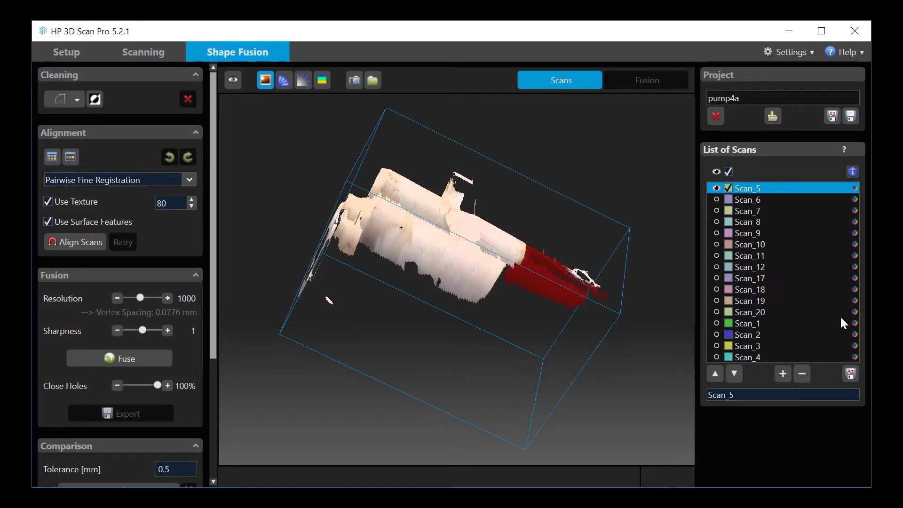
{"action": "left_click", "coordinate": [851, 373]}
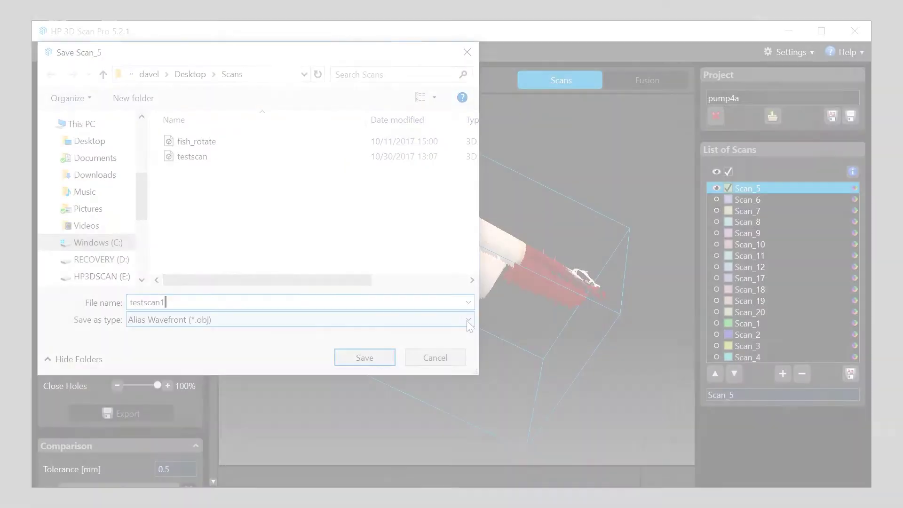
{"action": "left_click", "coordinate": [467, 320]}
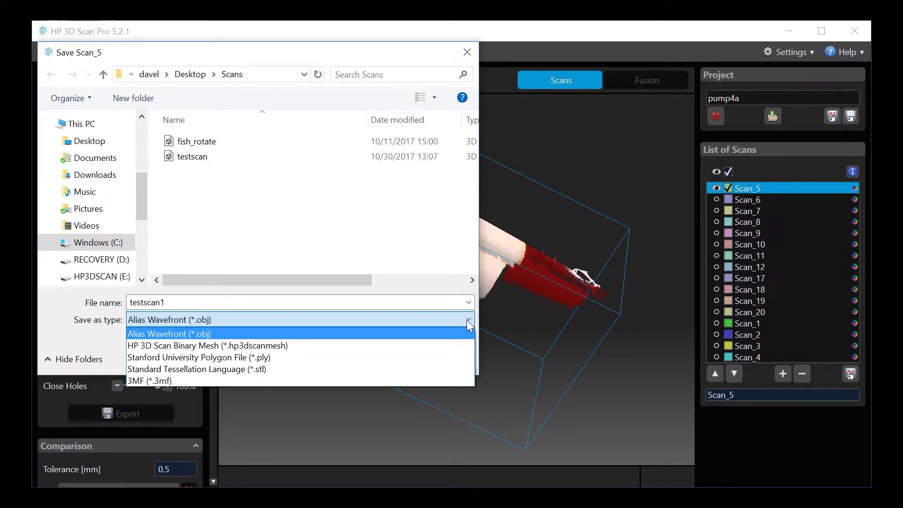
{"action": "left_click", "coordinate": [468, 320]}
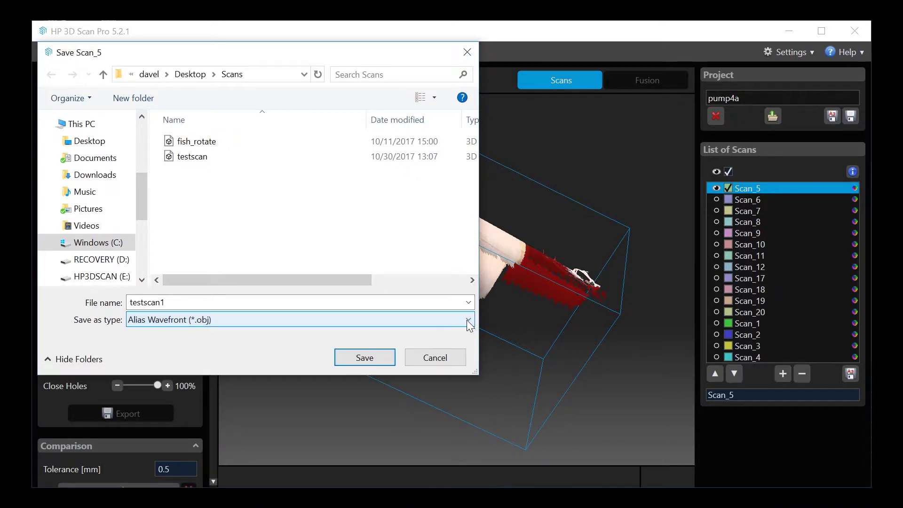
{"action": "left_click", "coordinate": [368, 356]}
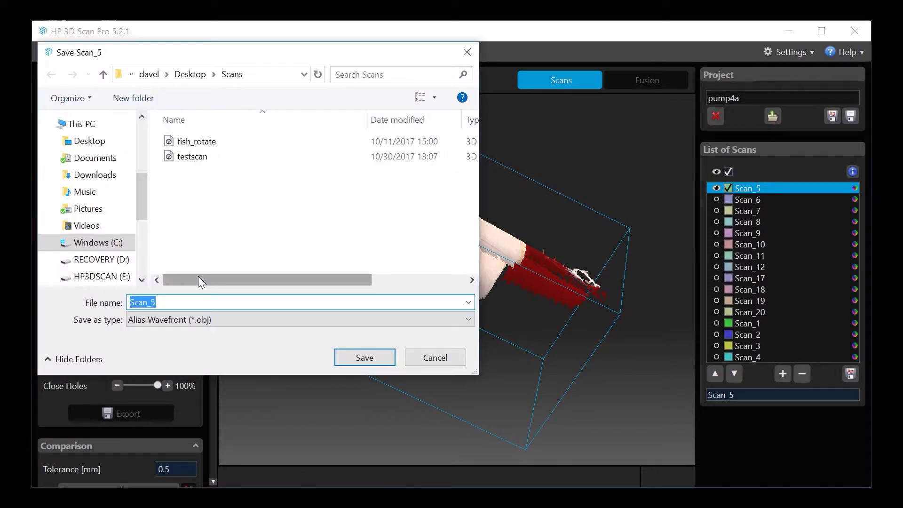
{"action": "type", "text": "tes"}
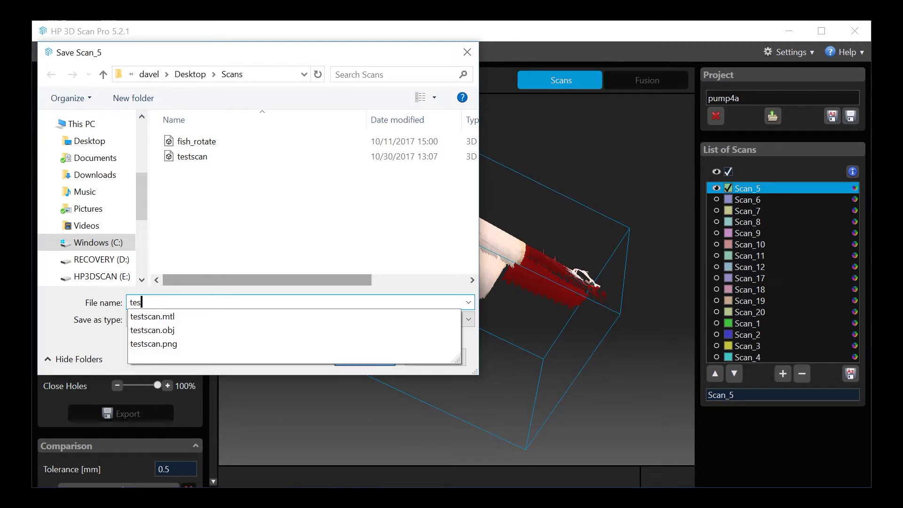
{"action": "type", "text": "tscan1"}
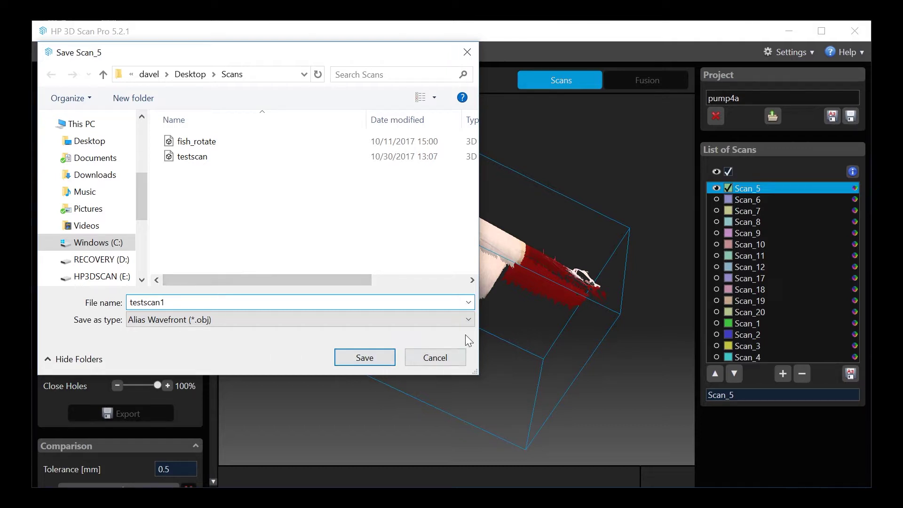
{"action": "left_click", "coordinate": [467, 321]}
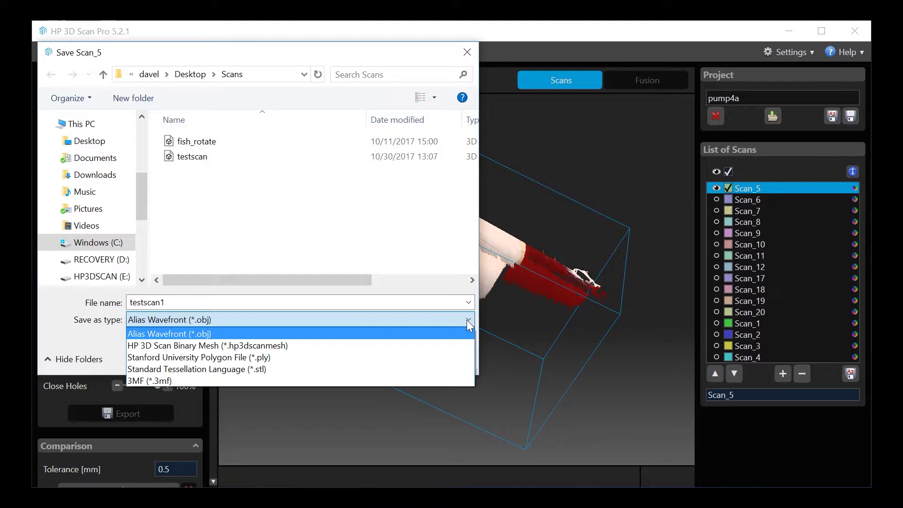
{"action": "left_click", "coordinate": [468, 320]}
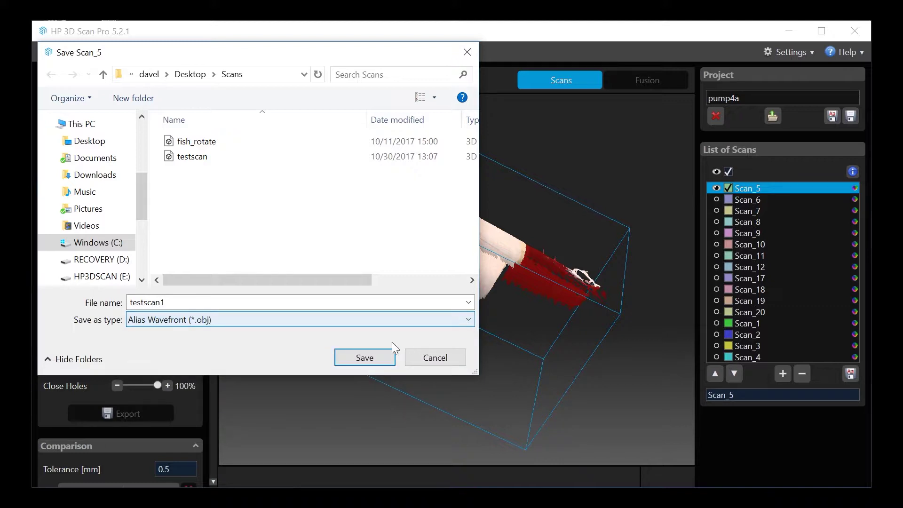
{"action": "left_click", "coordinate": [364, 357]}
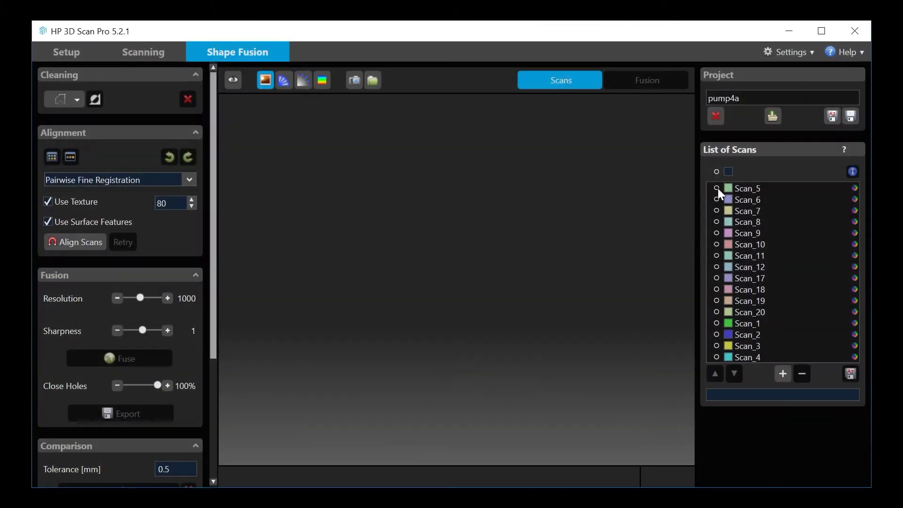
Step: Make Scan_5 and Scan_6 visible and select both in the list of scans
{"action": "left_click", "coordinate": [717, 188]}
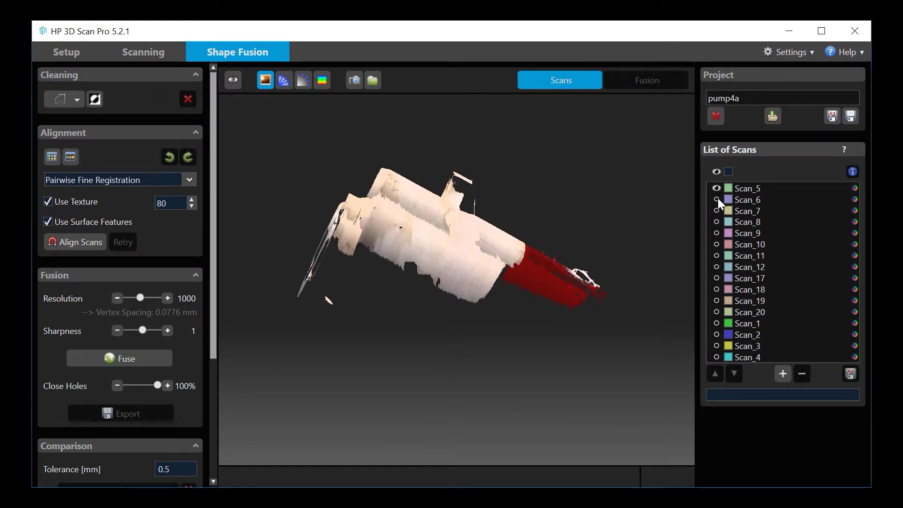
{"action": "left_click", "coordinate": [717, 200]}
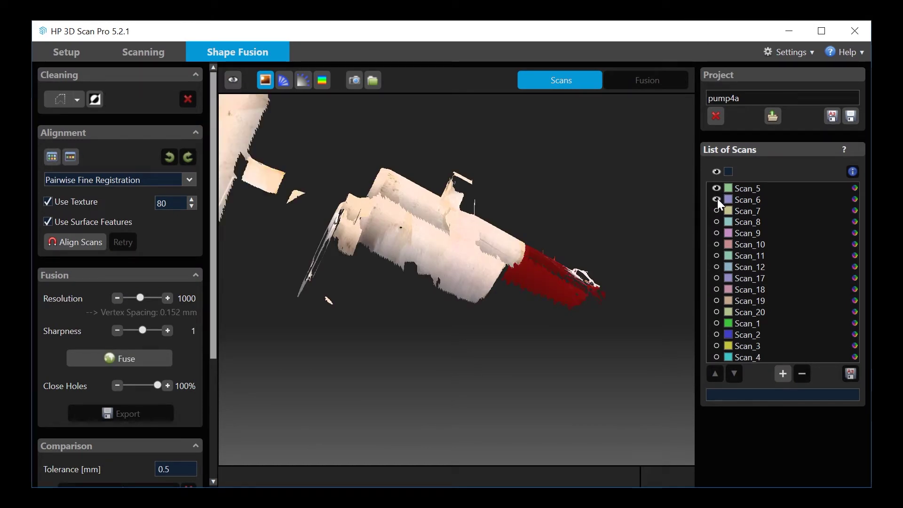
{"action": "left_click", "coordinate": [769, 189]}
{"action": "left_click", "coordinate": [774, 199]}
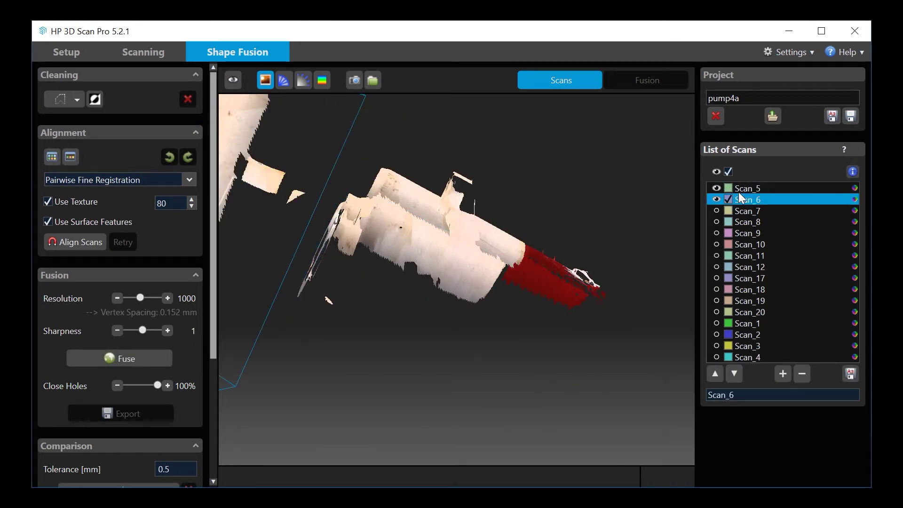
{"action": "left_click", "coordinate": [748, 188], "text": "ctrl"}
Step: Review the operations available for the two selected scans, reselect only Scan_5 and view its scan information
{"action": "right_click", "coordinate": [784, 185]}
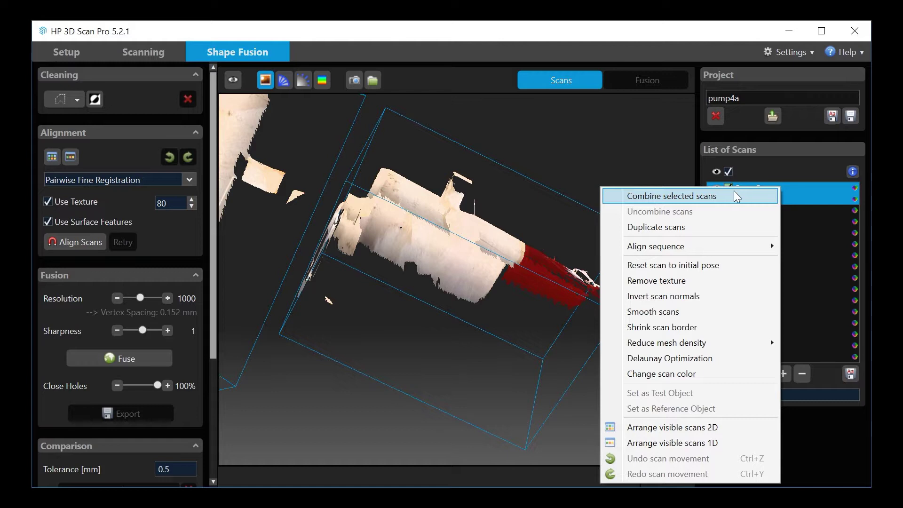
{"action": "left_click", "coordinate": [831, 188]}
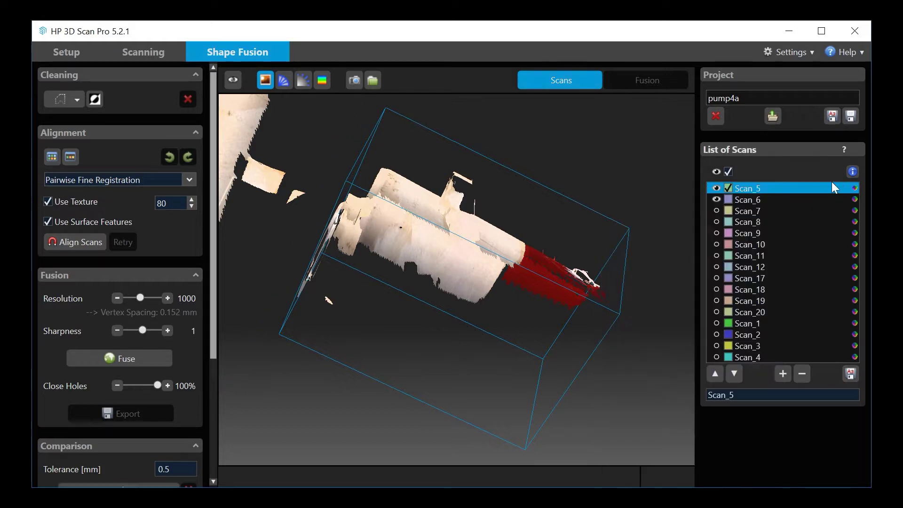
{"action": "left_click", "coordinate": [852, 173]}
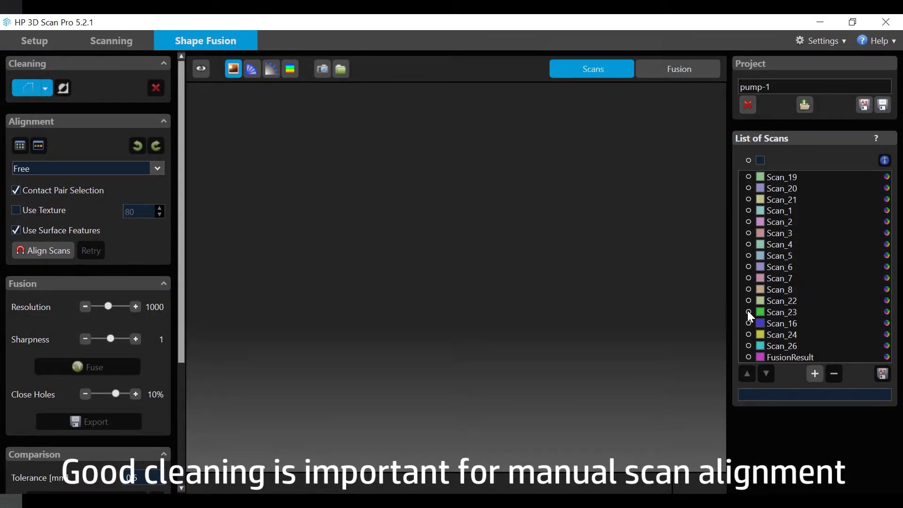
Step: Display only Scan_23 of the pump-1 project and use Rectangle Selection near the detached fragment below the pump body
{"action": "left_click", "coordinate": [749, 312]}
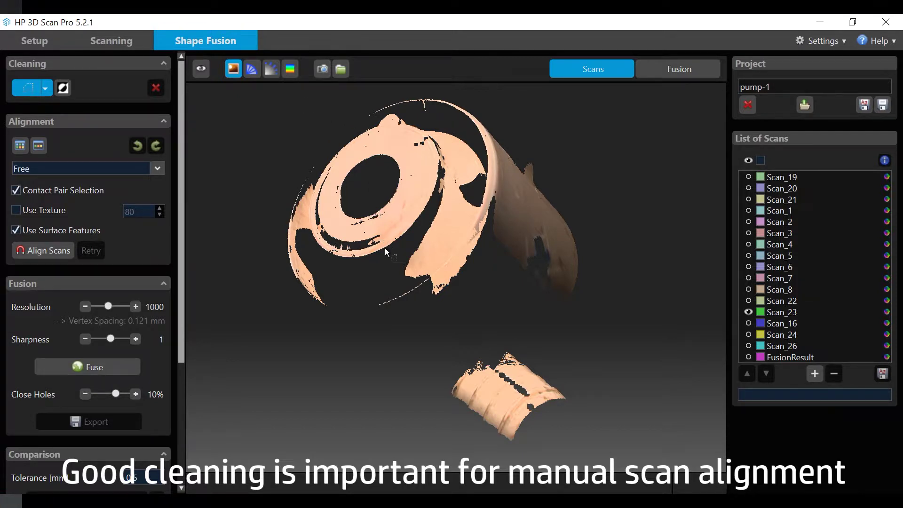
{"action": "left_click_drag", "start_coordinate": [384, 247], "coordinate": [357, 256]}
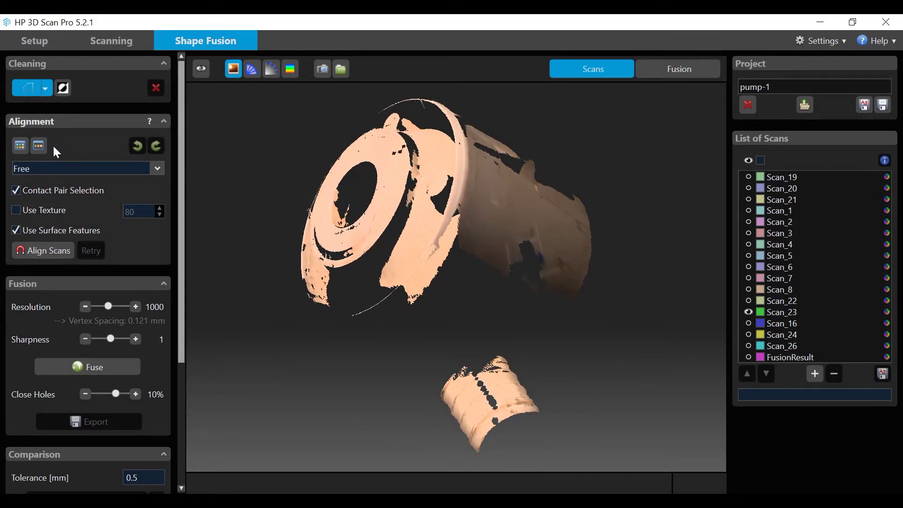
{"action": "left_click", "coordinate": [46, 88]}
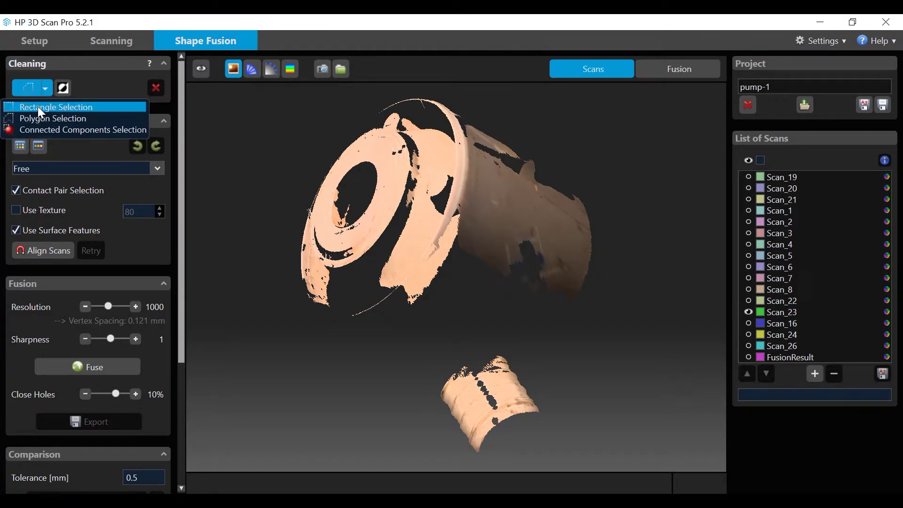
{"action": "left_click", "coordinate": [37, 108]}
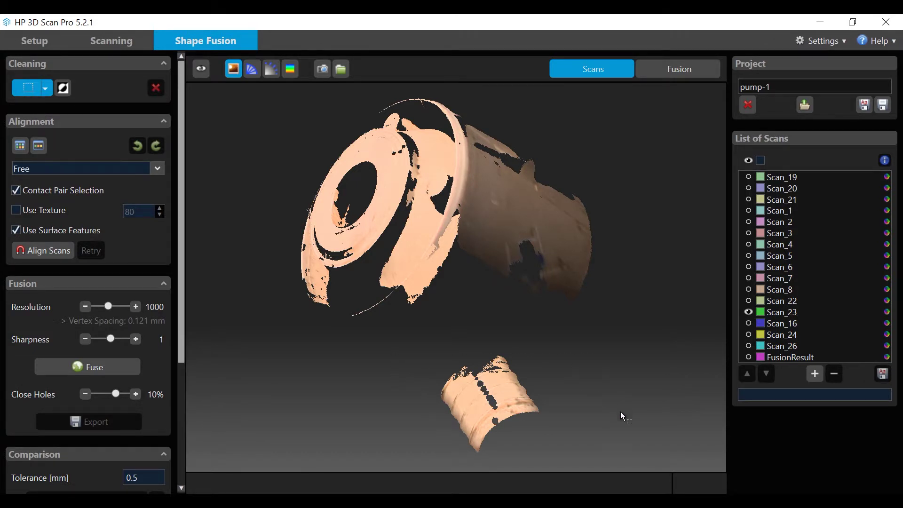
{"action": "left_click_drag", "start_coordinate": [620, 411], "coordinate": [628, 456]}
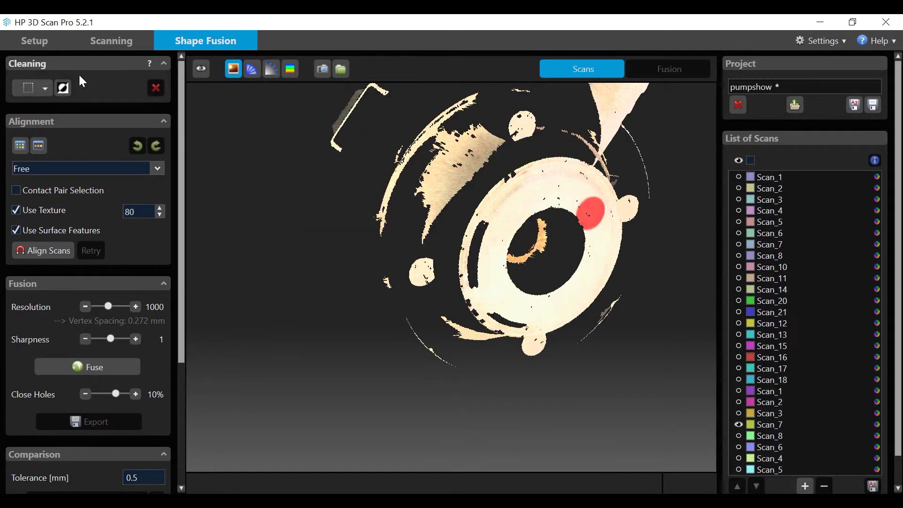
Step: Use Polygon Selection to enclose the thin arc fragment beside the lower-left edge of the flange in Scan_7 and delete it
{"action": "left_click", "coordinate": [45, 89]}
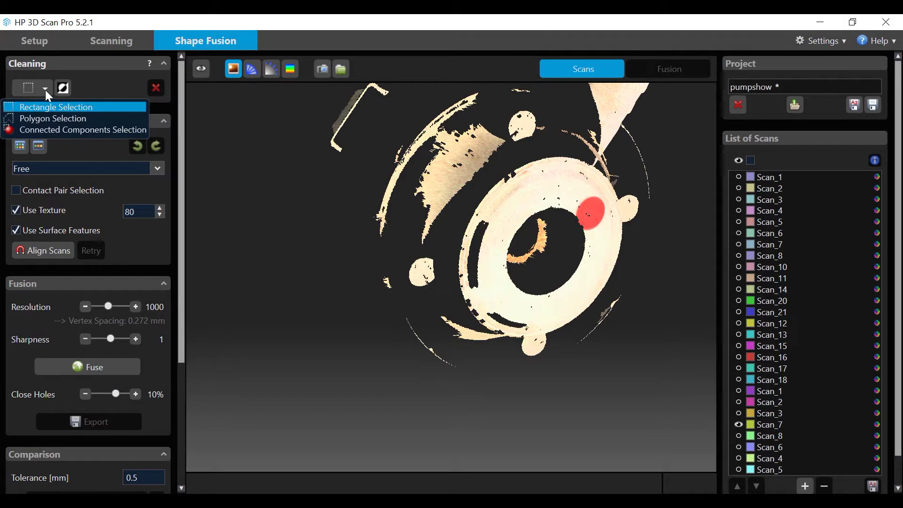
{"action": "left_click", "coordinate": [47, 119]}
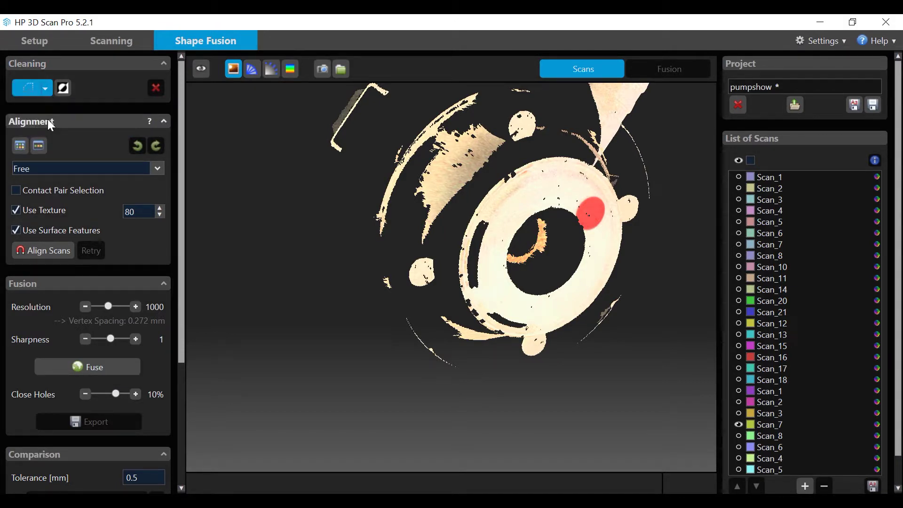
{"action": "left_click", "coordinate": [411, 304]}
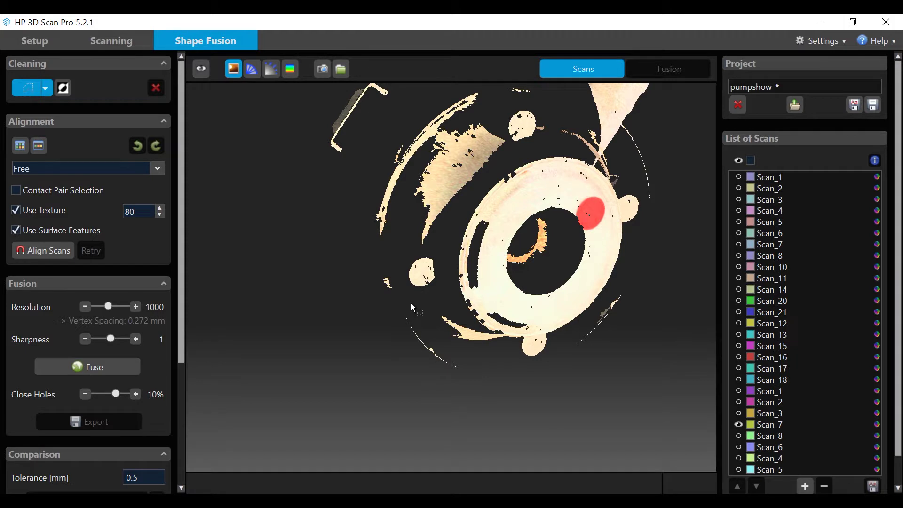
{"action": "left_click", "coordinate": [480, 376]}
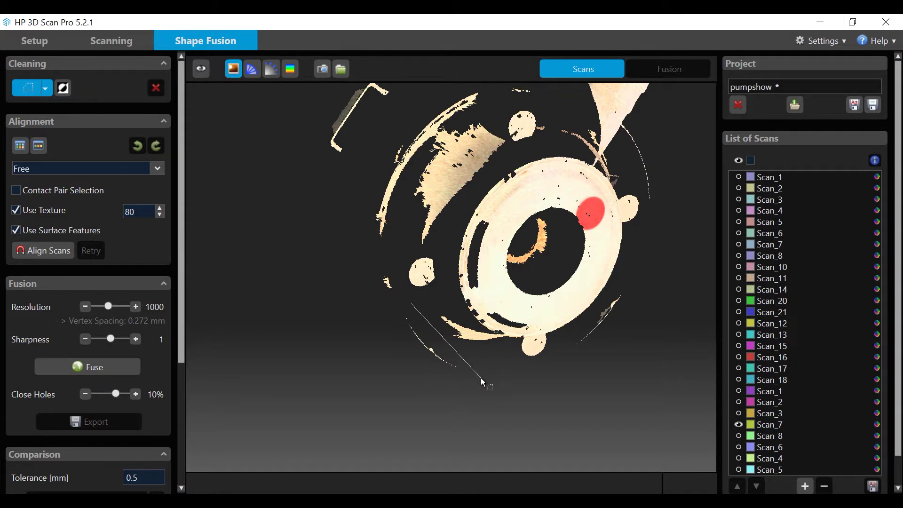
{"action": "left_click", "coordinate": [403, 391]}
{"action": "double_click", "coordinate": [341, 357]}
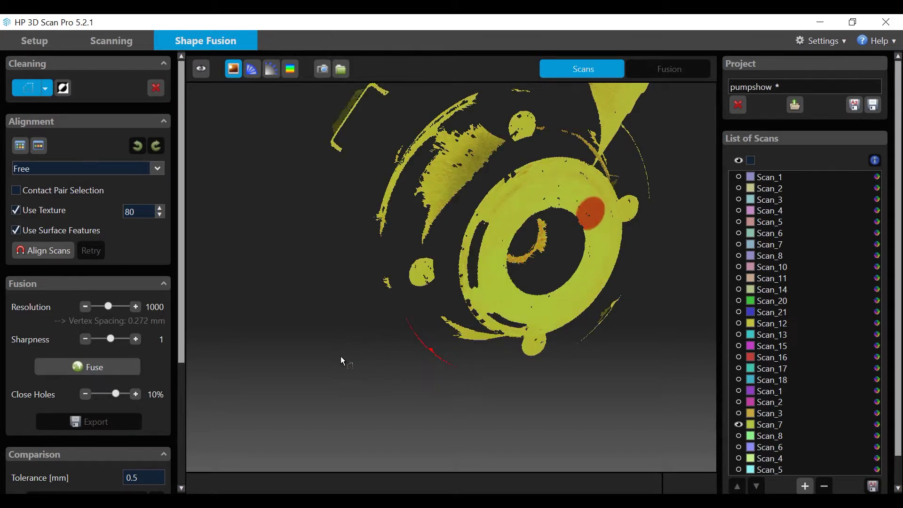
{"action": "left_click", "coordinate": [160, 86]}
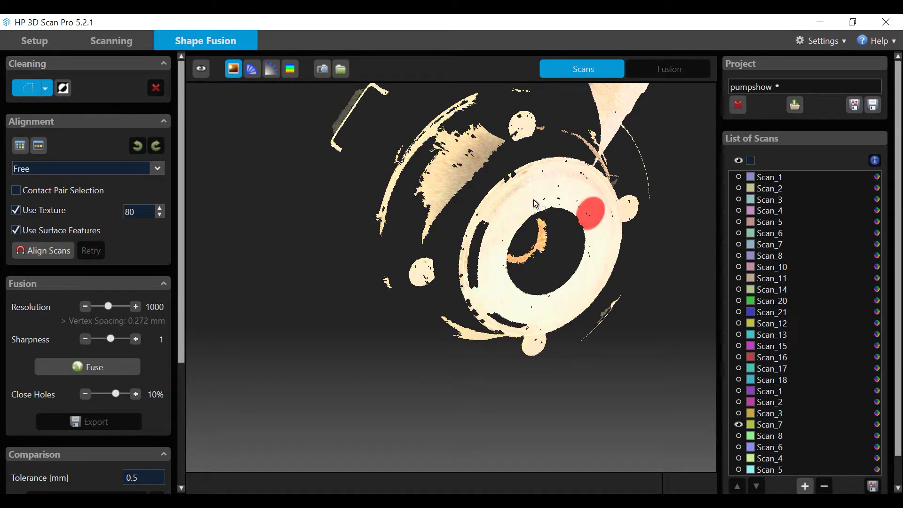
{"action": "left_click", "coordinate": [554, 353]}
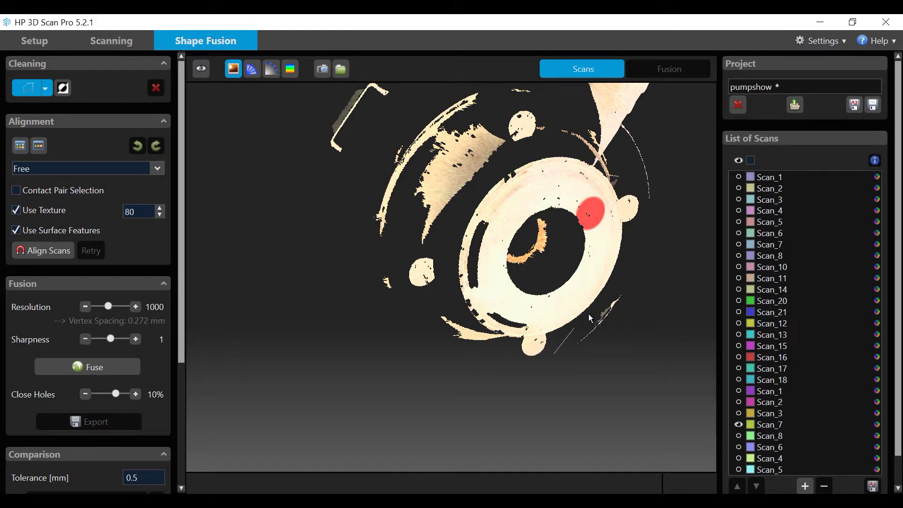
{"action": "left_click", "coordinate": [632, 272]}
{"action": "right_click", "coordinate": [678, 311]}
Step: Enclose the pump body of Scan_7 with Polygon Selection, invert the selection and delete the detached curved piece above it
{"action": "left_click_drag", "start_coordinate": [663, 333], "coordinate": [351, 185]}
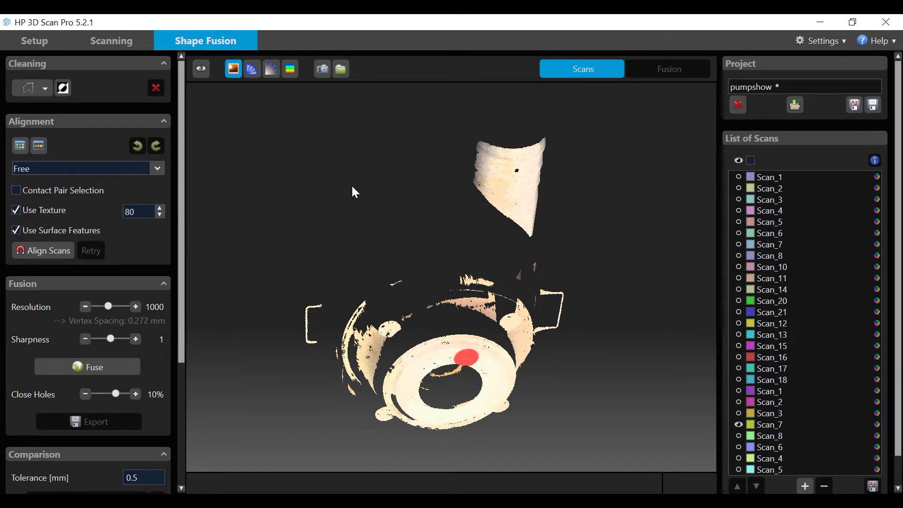
{"action": "left_click", "coordinate": [45, 88]}
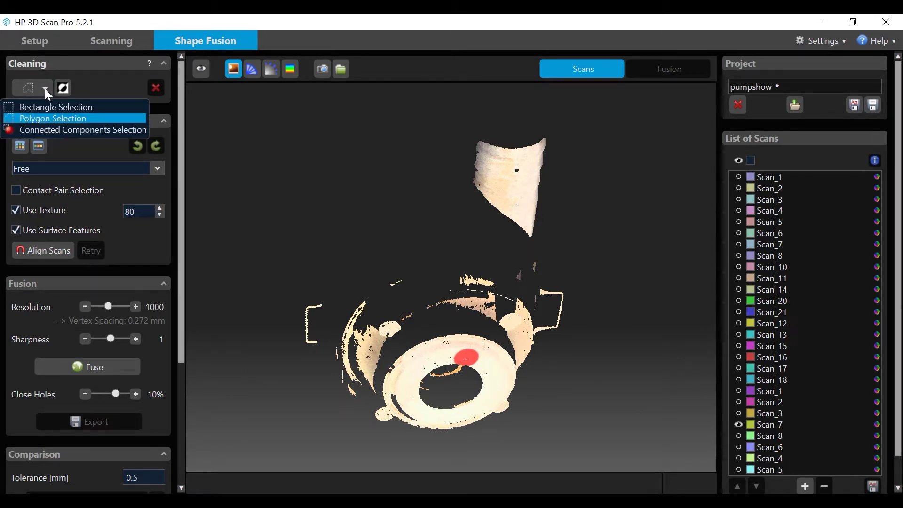
{"action": "left_click", "coordinate": [44, 118]}
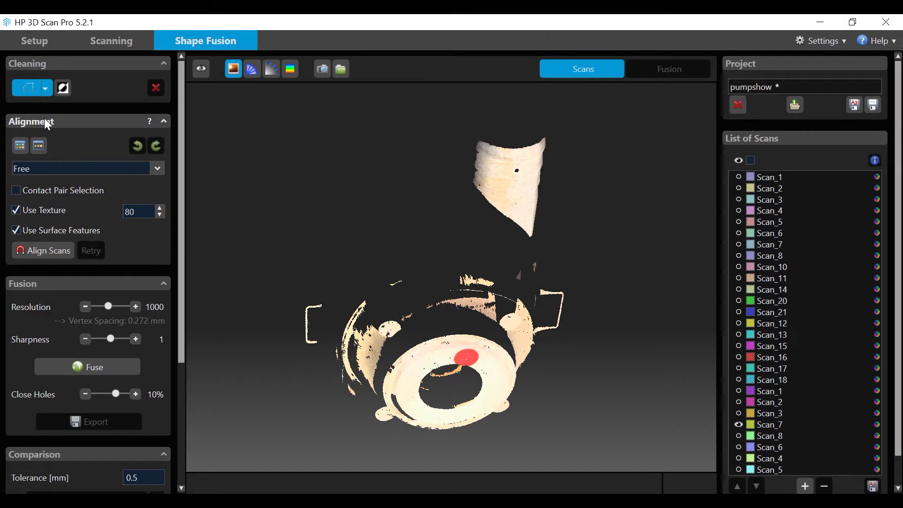
{"action": "left_click", "coordinate": [233, 242]}
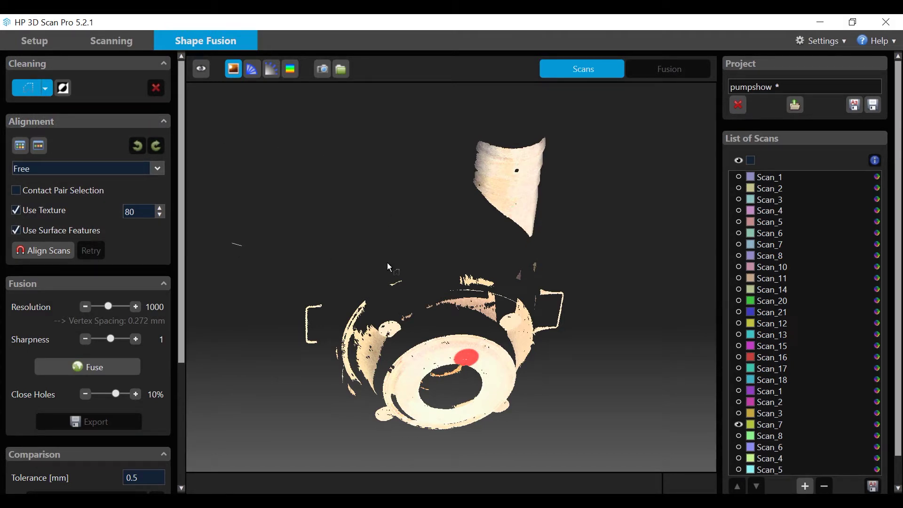
{"action": "left_click", "coordinate": [626, 253]}
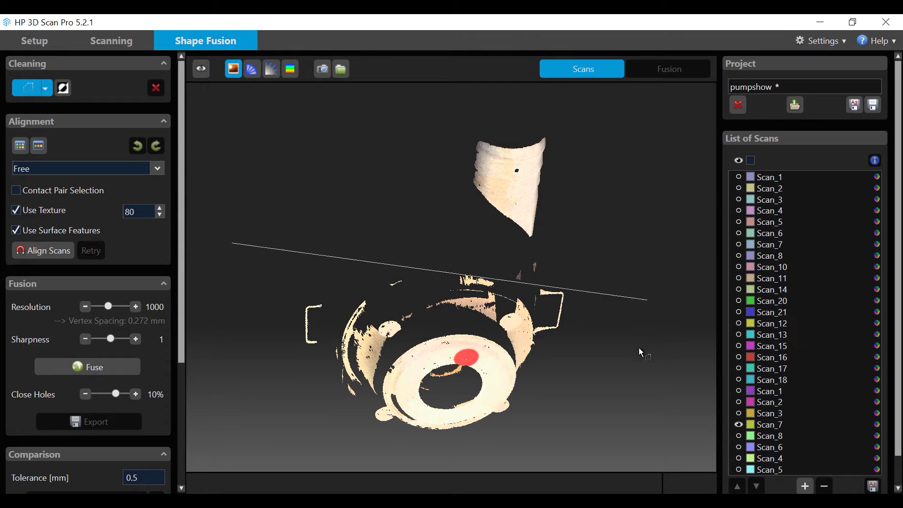
{"action": "left_click", "coordinate": [631, 462]}
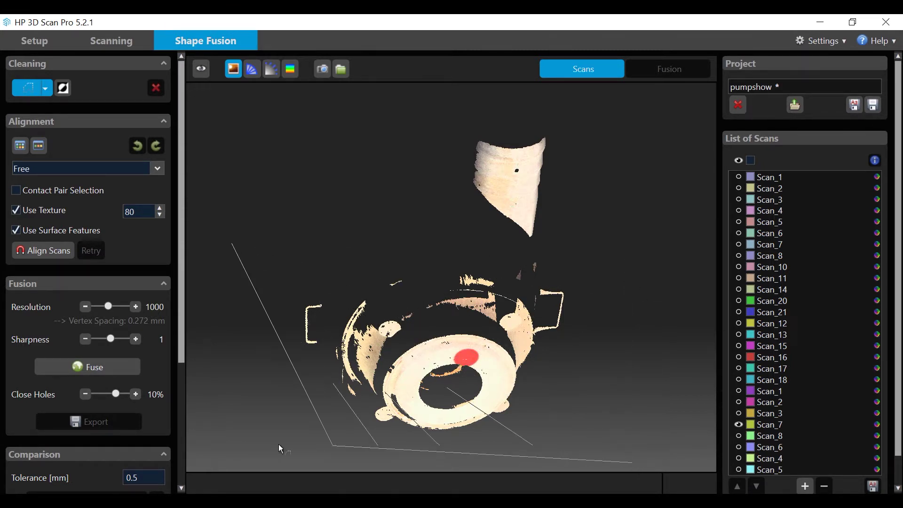
{"action": "double_click", "coordinate": [238, 431]}
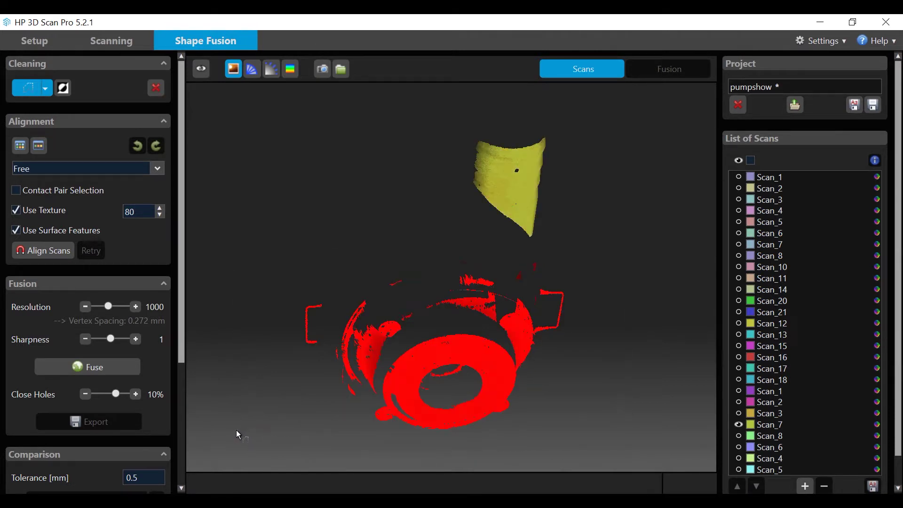
{"action": "left_click", "coordinate": [63, 88]}
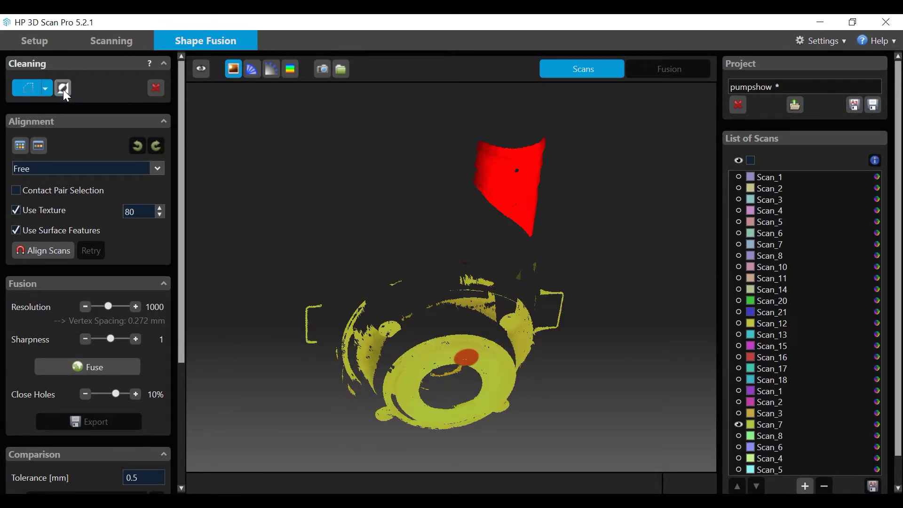
{"action": "left_click", "coordinate": [156, 89]}
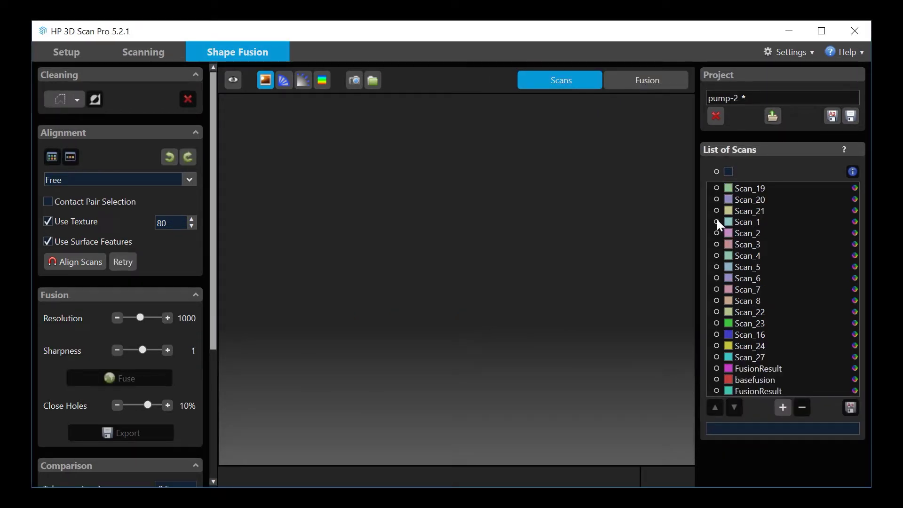
Step: Display Scan_1 and Scan_2 of the pump-2 project and choose Free alignment with Use Surface Features enabled
{"action": "left_click", "coordinate": [717, 221]}
{"action": "left_click", "coordinate": [717, 233]}
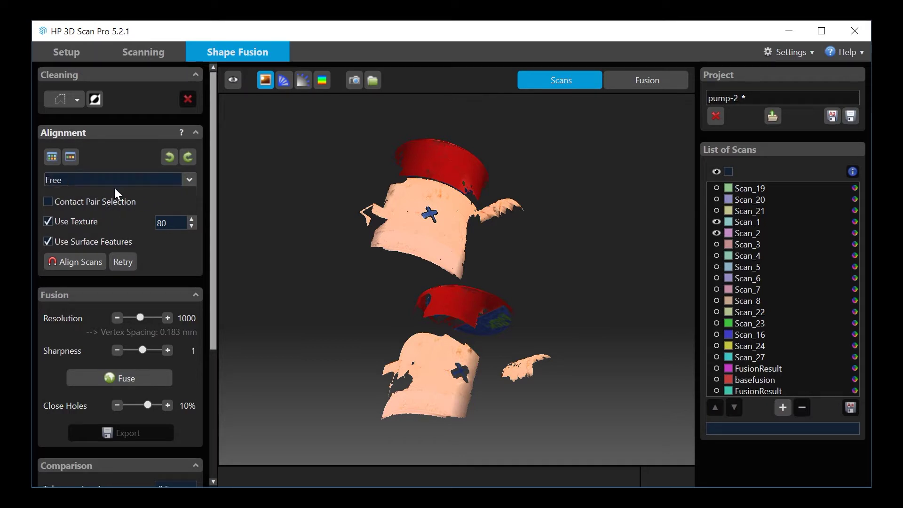
{"action": "left_click", "coordinate": [190, 180]}
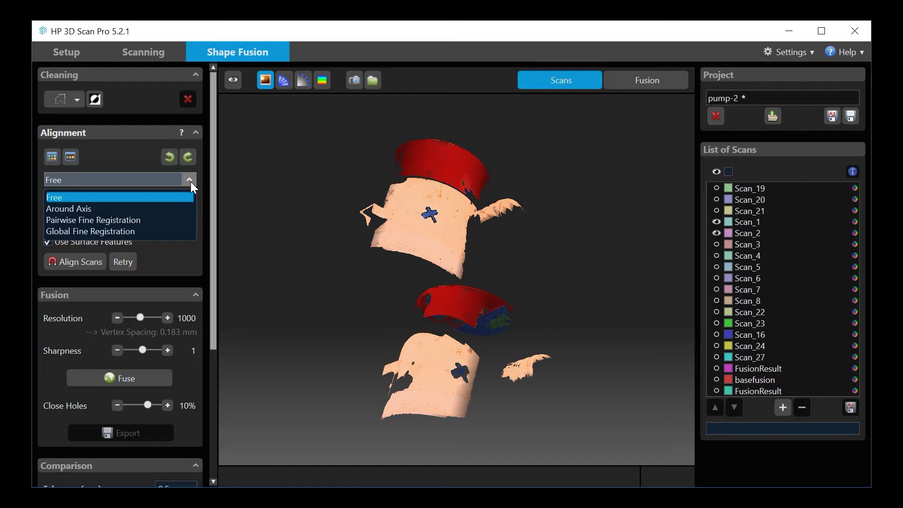
{"action": "left_click", "coordinate": [70, 195]}
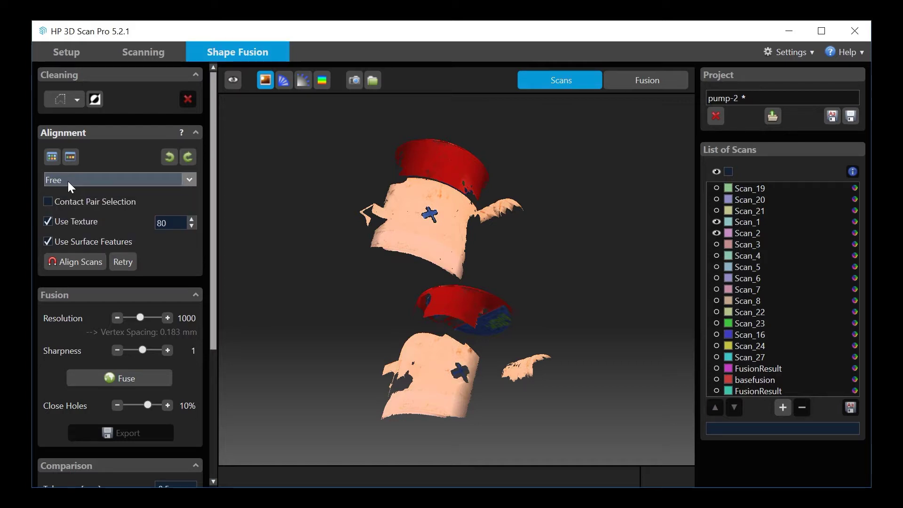
{"action": "left_click", "coordinate": [48, 241]}
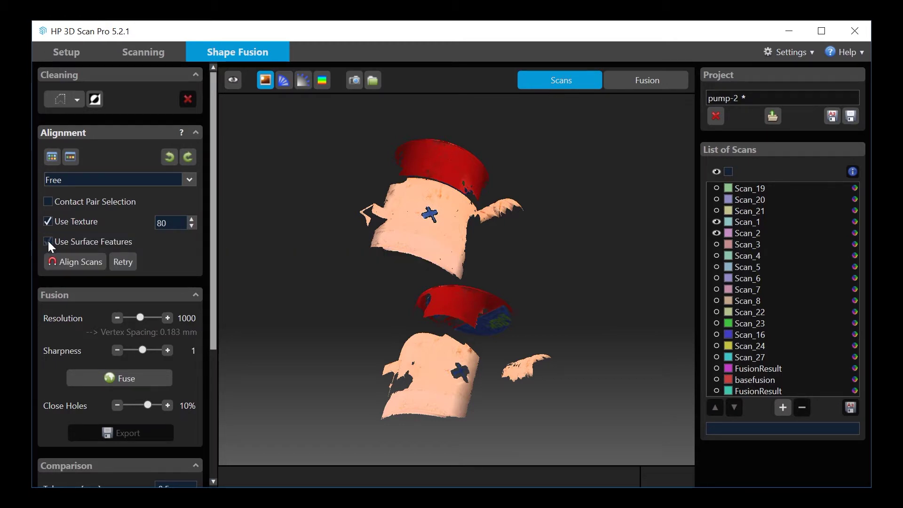
{"action": "left_click", "coordinate": [48, 241]}
Step: Try to align Scan_2 as scan A to Scan_1 as scan B with Free alignment
{"action": "left_click", "coordinate": [77, 261]}
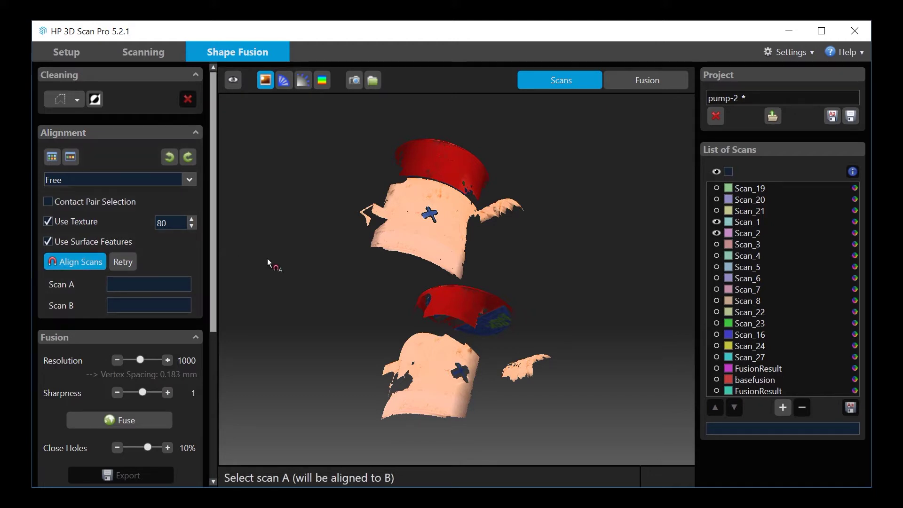
{"action": "left_click", "coordinate": [432, 368]}
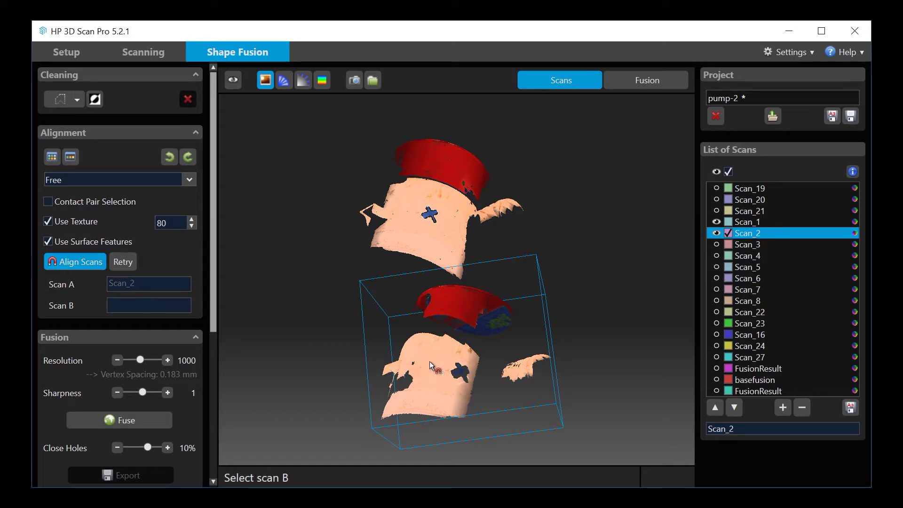
{"action": "left_click", "coordinate": [403, 201]}
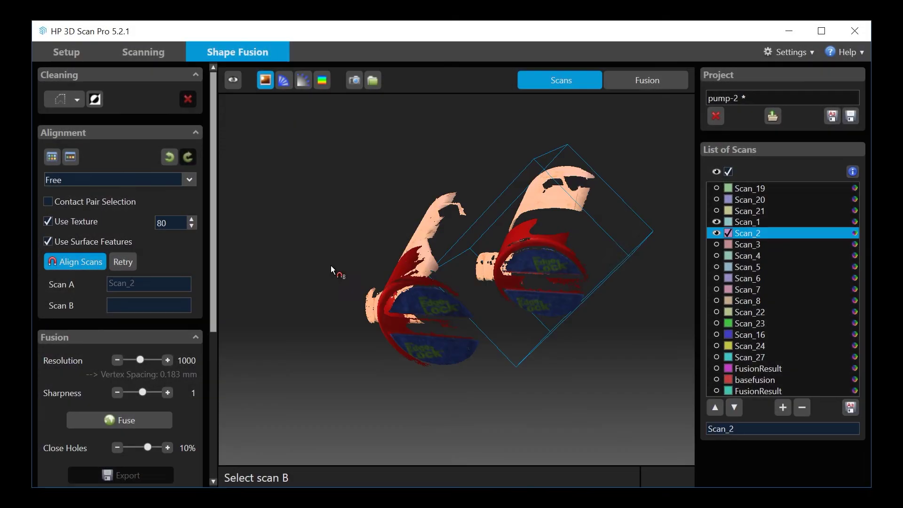
Step: Align Scan_2 to Scan_1 with Contact Pair Selection, matching the blue cross mark on both scans
{"action": "left_click_drag", "start_coordinate": [320, 233], "coordinate": [469, 183]}
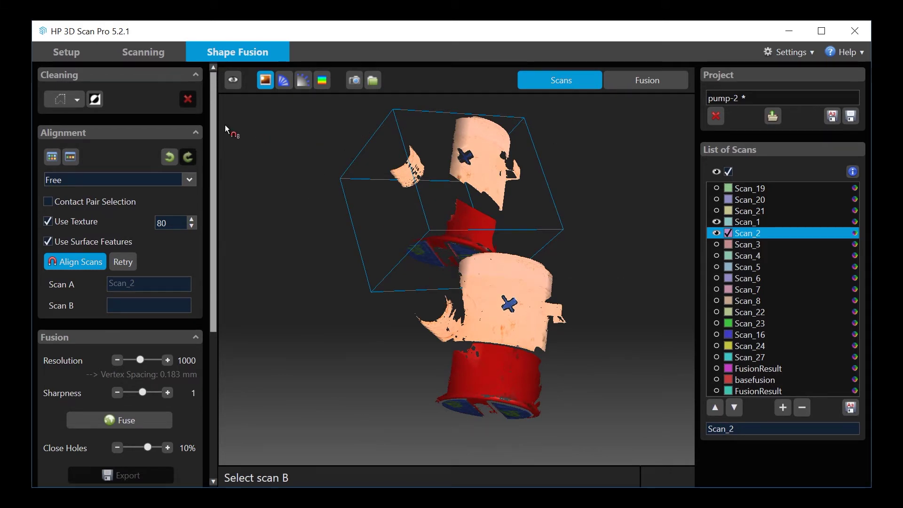
{"action": "left_click", "coordinate": [48, 201]}
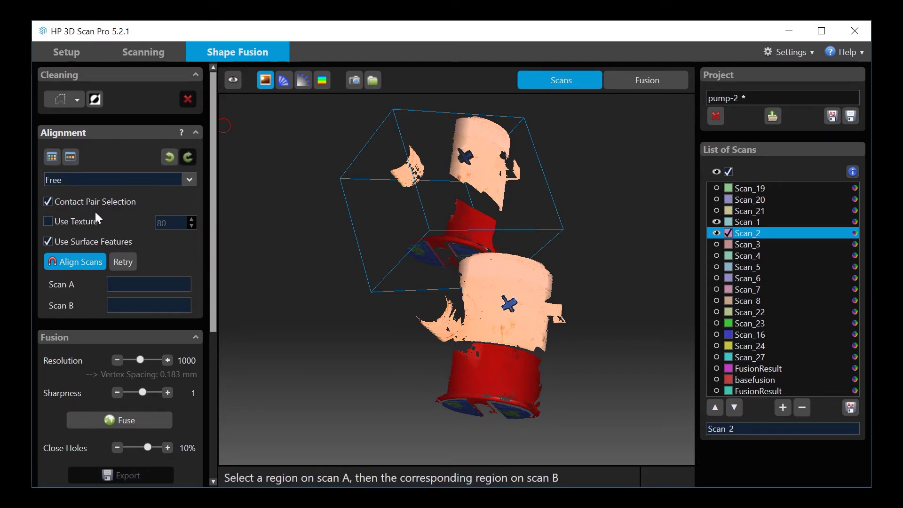
{"action": "left_click", "coordinate": [83, 258]}
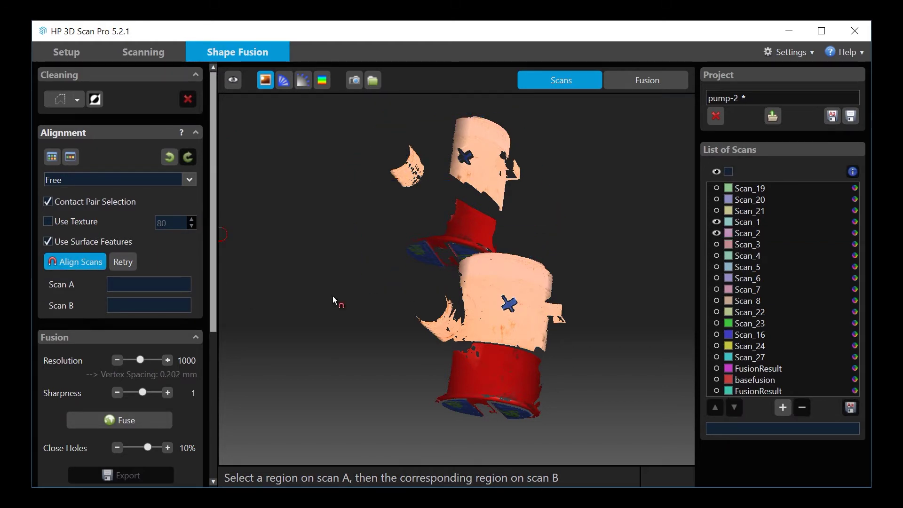
{"action": "left_click", "coordinate": [466, 157]}
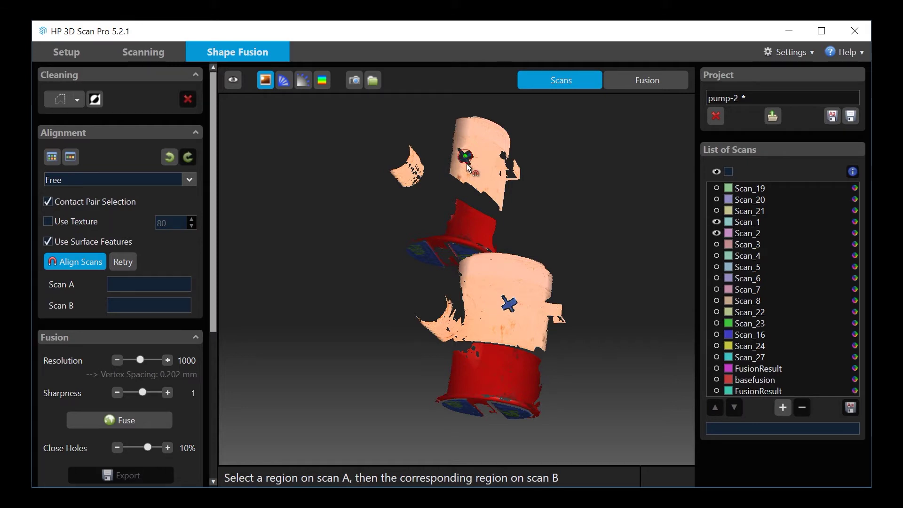
{"action": "left_click", "coordinate": [511, 306]}
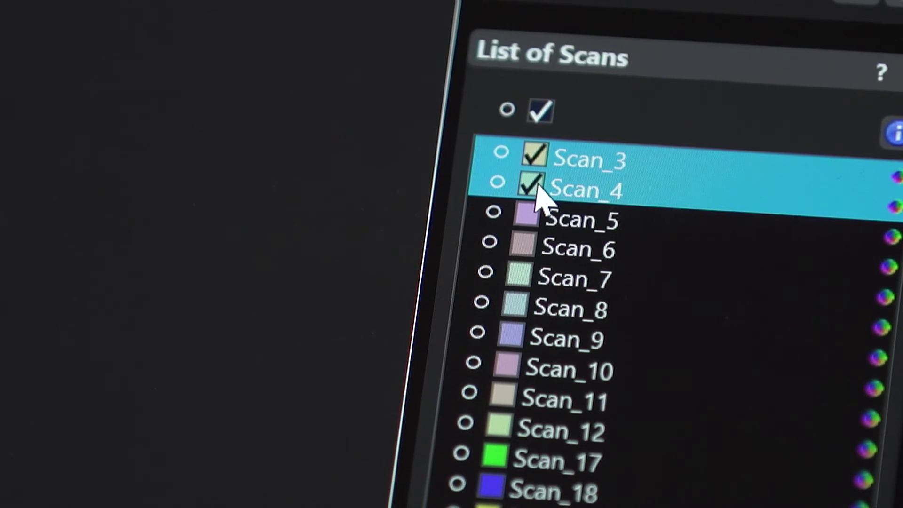
Step: Combine the selected scans Scan_3 and Scan_4
{"action": "right_click", "coordinate": [728, 195]}
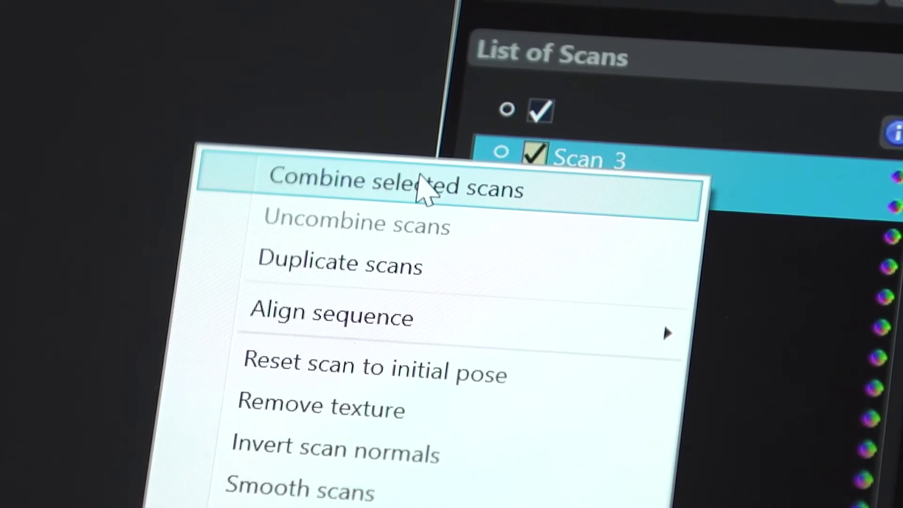
{"action": "left_click", "coordinate": [418, 176]}
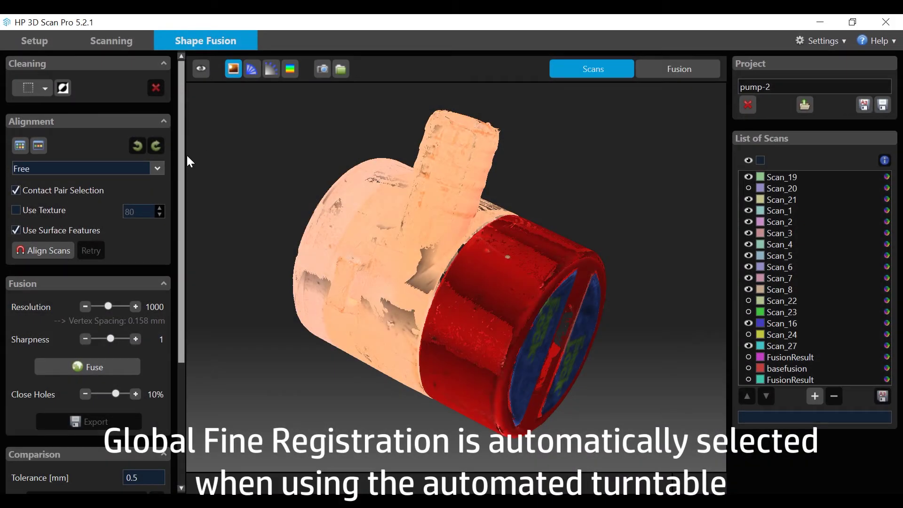
Step: Change the alignment mode for the visible pump-2 scans to Global Fine Registration
{"action": "left_click", "coordinate": [156, 170]}
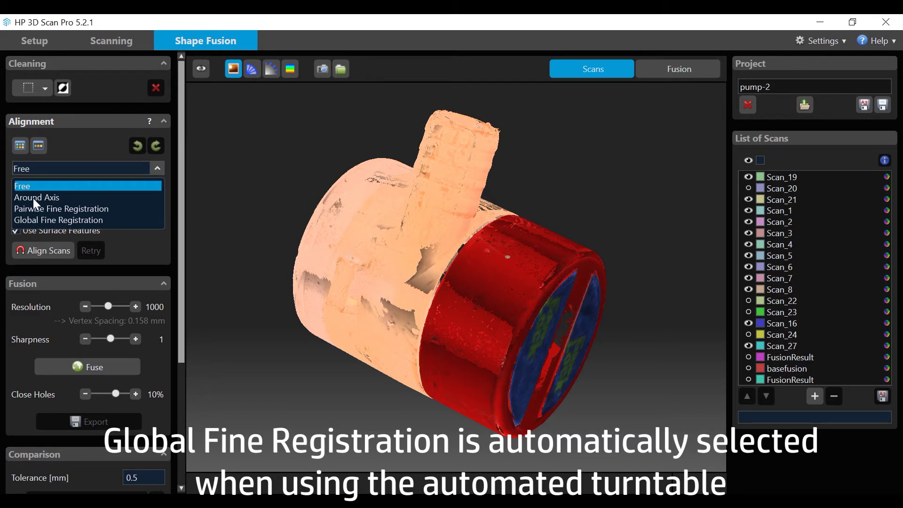
{"action": "left_click", "coordinate": [52, 220]}
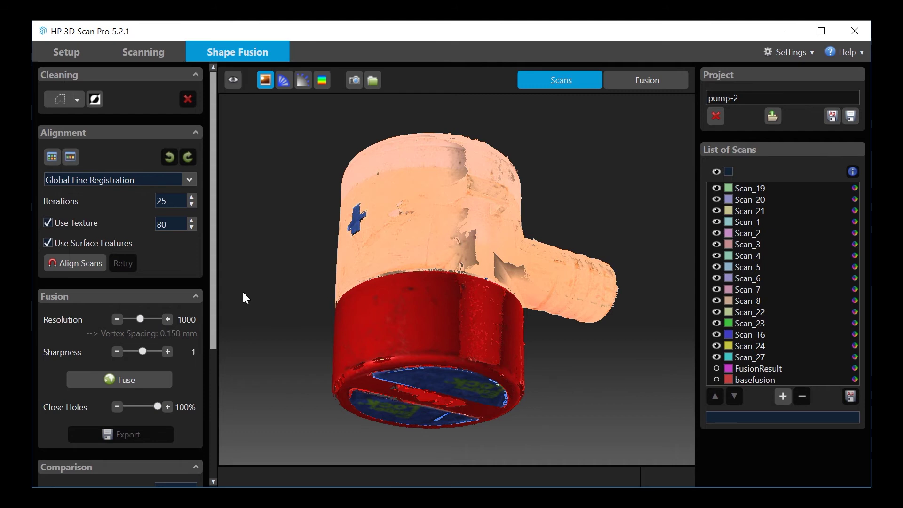
Step: Adjust the fusion settings to resolution 1000, sharpness 1 and Close Holes 10%
{"action": "left_click", "coordinate": [117, 319]}
{"action": "left_click", "coordinate": [167, 319]}
{"action": "left_click", "coordinate": [117, 352]}
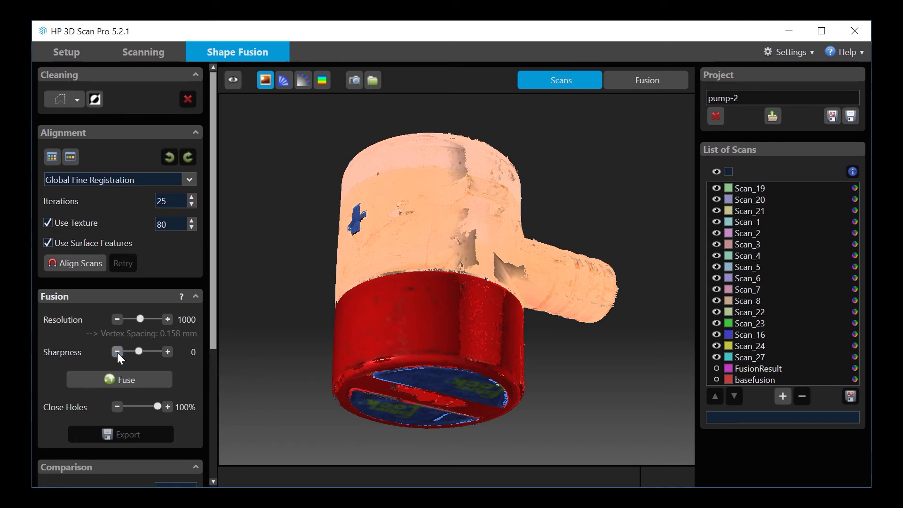
{"action": "left_click", "coordinate": [167, 352]}
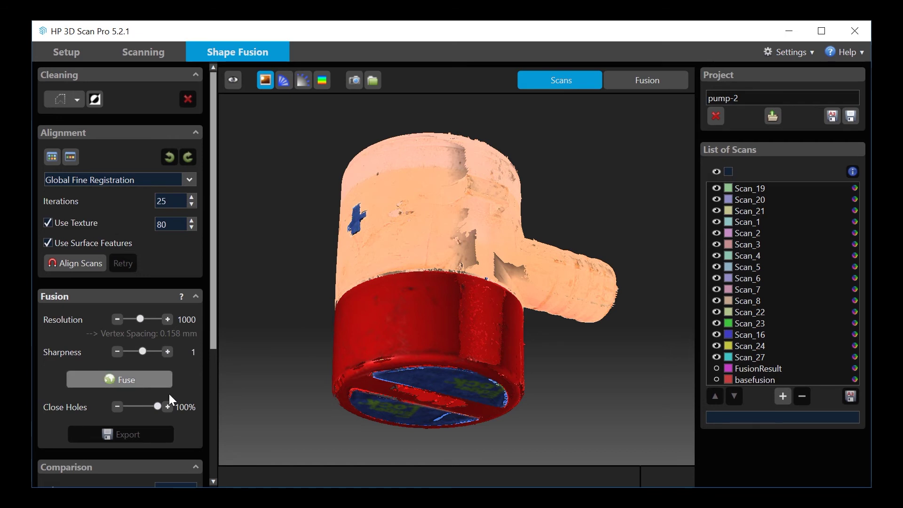
{"action": "left_click", "coordinate": [119, 409]}
{"action": "left_click", "coordinate": [118, 407]}
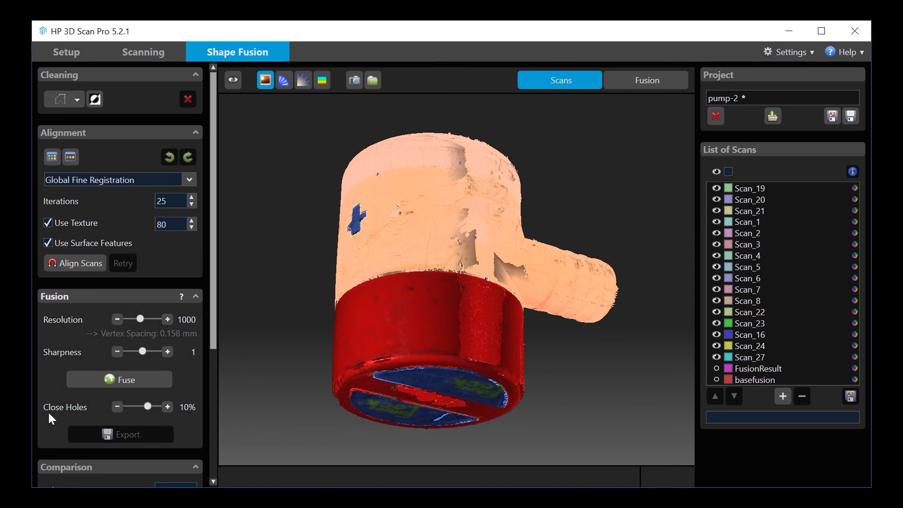
Step: Fuse the visible aligned scans with the fusion result added to the list of scans, and save the pump-2 project
{"action": "left_click", "coordinate": [122, 380]}
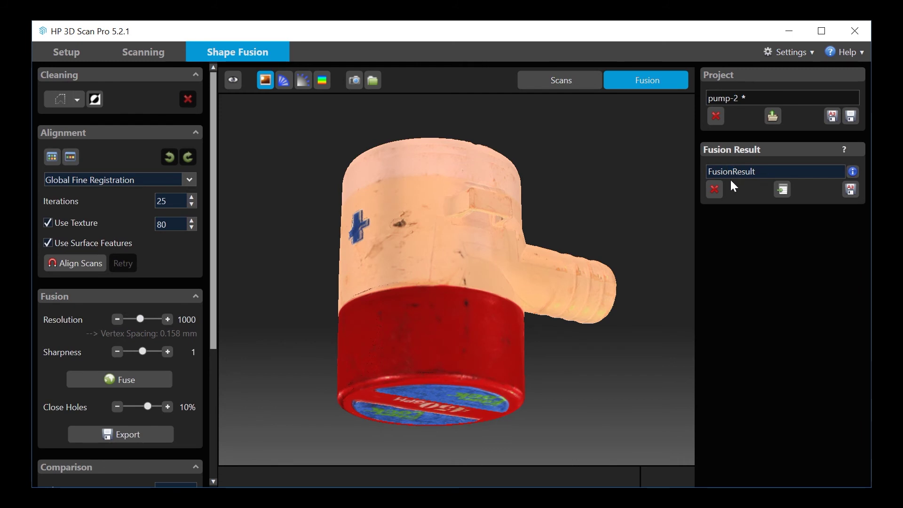
{"action": "left_click", "coordinate": [781, 193]}
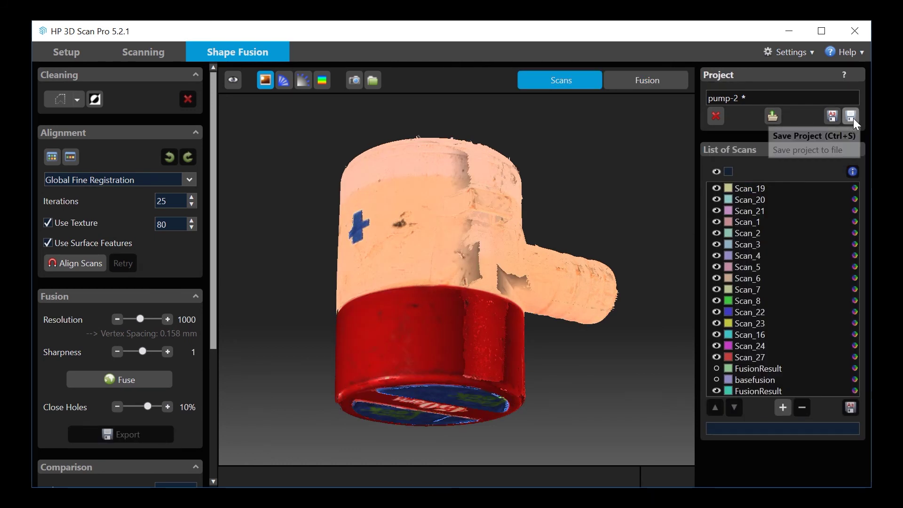
{"action": "left_click", "coordinate": [853, 116]}
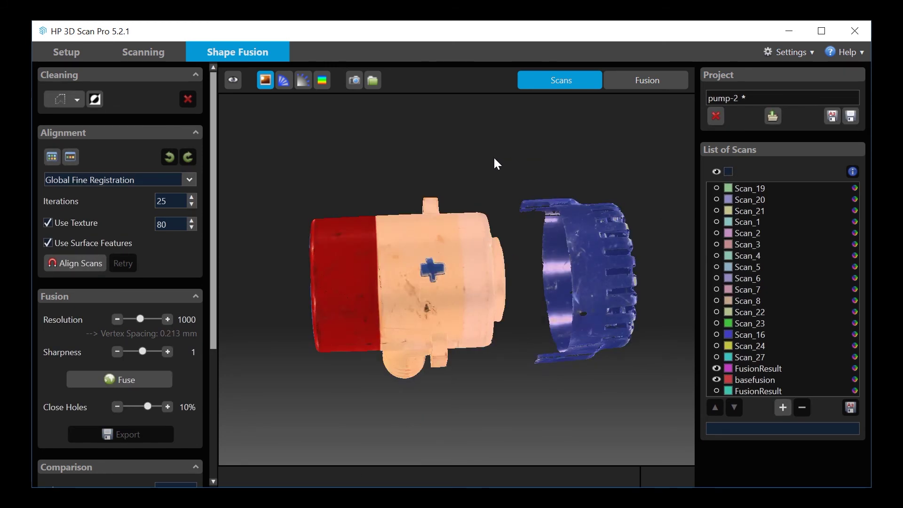
Step: Select the blue basefusion part and move it onto the nearby end of the pump body, opposite the red cap
{"action": "left_click_drag", "start_coordinate": [494, 163], "coordinate": [494, 219]}
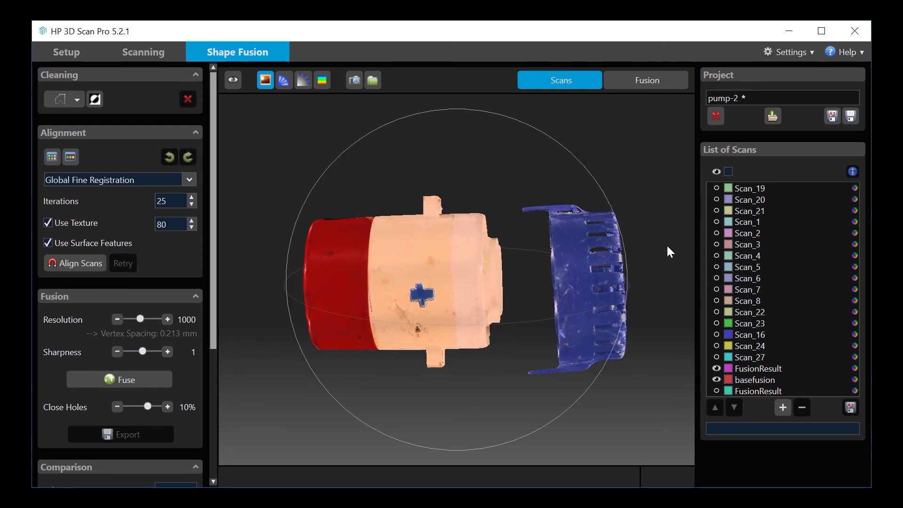
{"action": "left_click_drag", "start_coordinate": [668, 247], "coordinate": [640, 310]}
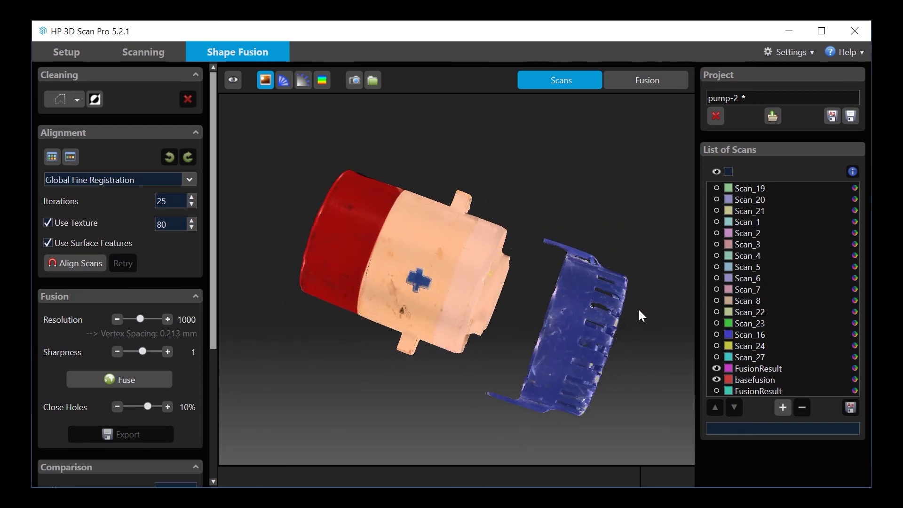
{"action": "left_click", "coordinate": [576, 321]}
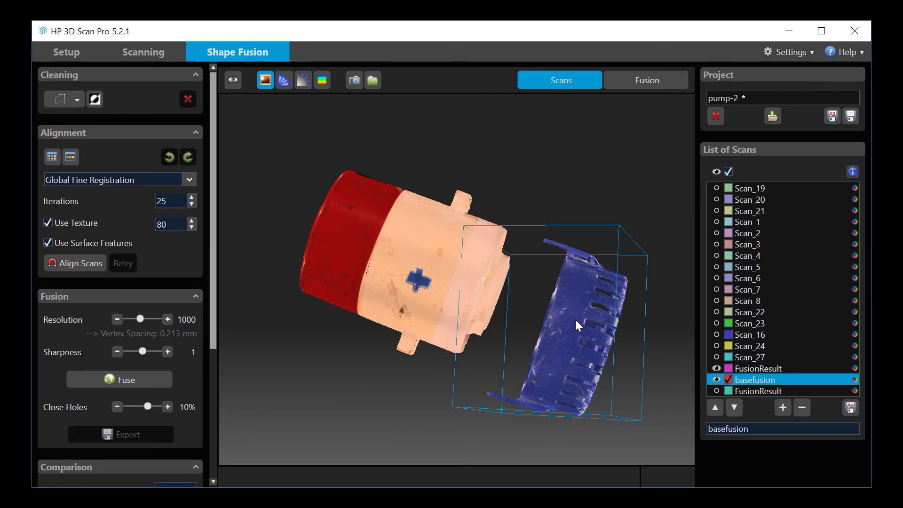
{"action": "left_click_drag", "start_coordinate": [576, 320], "coordinate": [507, 281]}
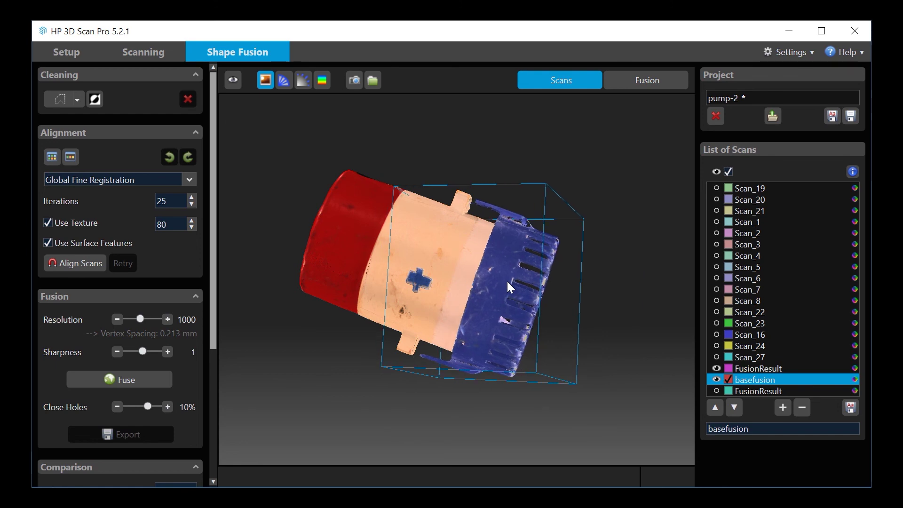